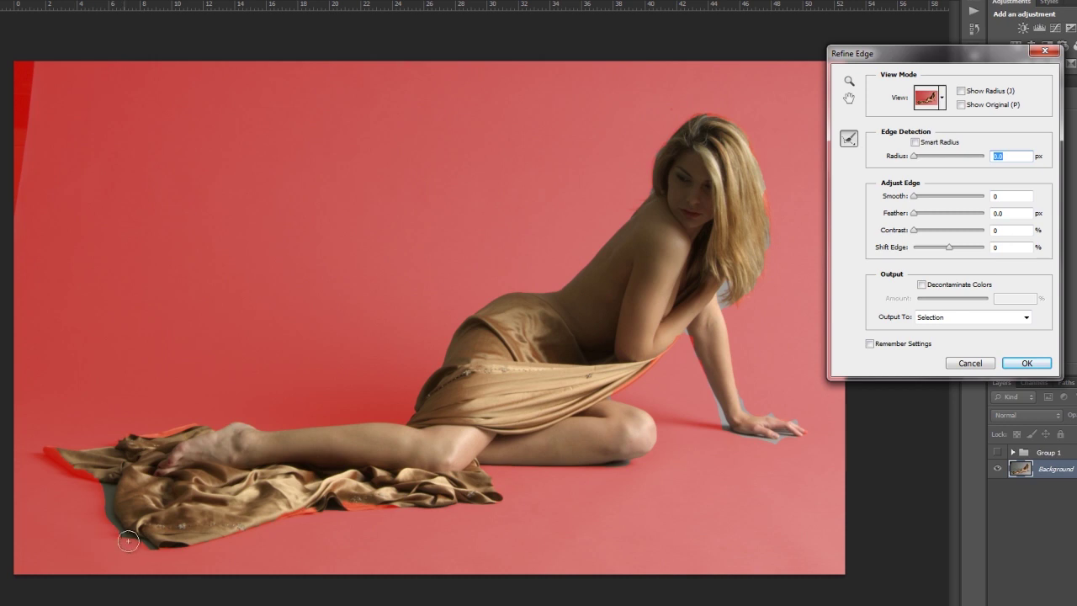
Brush the Refine Radius tool along the cloth's lower and outer edges and beneath the bent knee
mouse_move(163, 545)
mouse_down()
mouse_move(296, 512)
mouse_move(440, 515)
mouse_up()
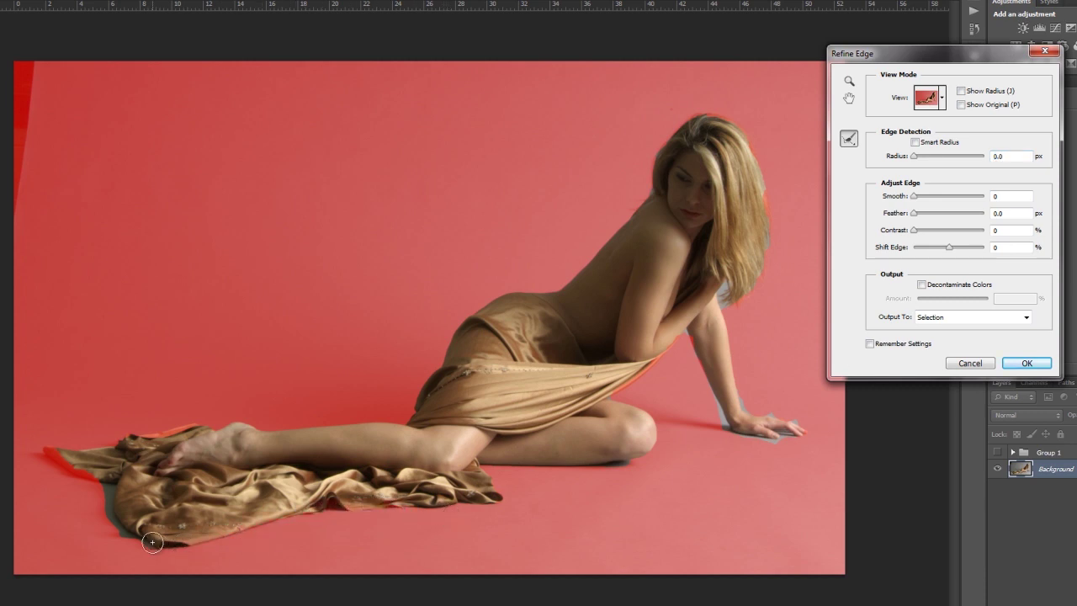
mouse_move(155, 546)
mouse_down()
mouse_move(94, 484)
mouse_move(42, 451)
mouse_move(85, 473)
mouse_move(125, 475)
mouse_up()
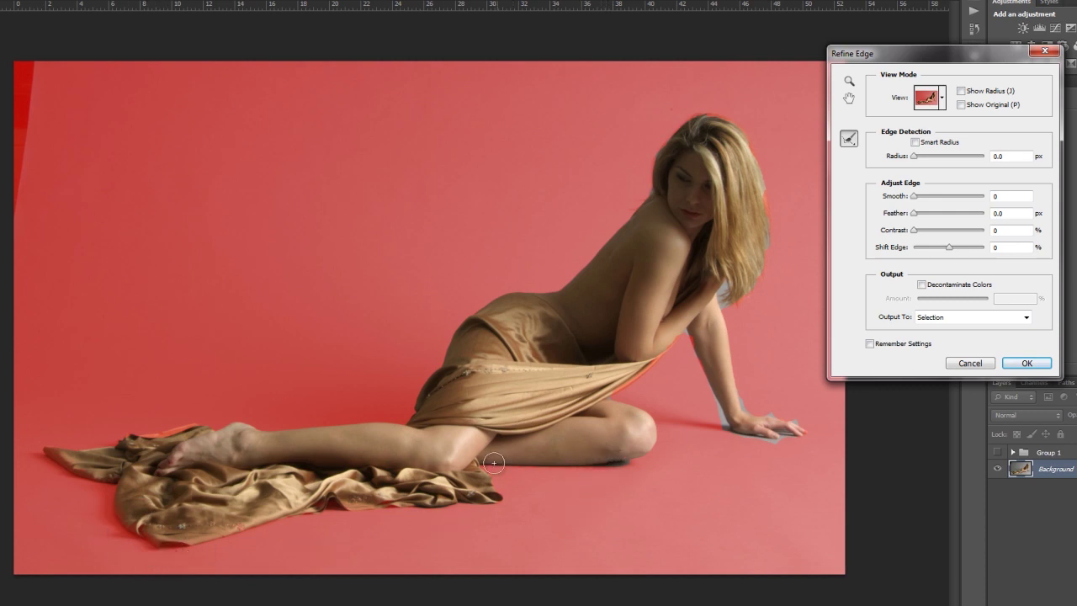
drag(483, 462, 631, 461)
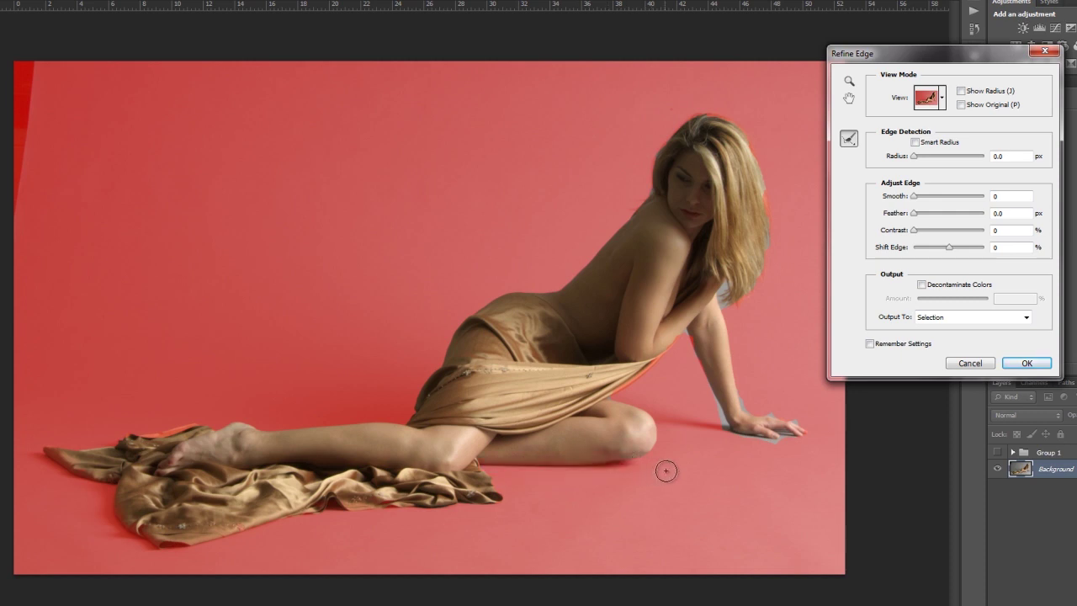
Refine the selection edge around the supporting hand, along its forearm, and under the draped cloth below the elbow
drag(728, 421, 798, 431)
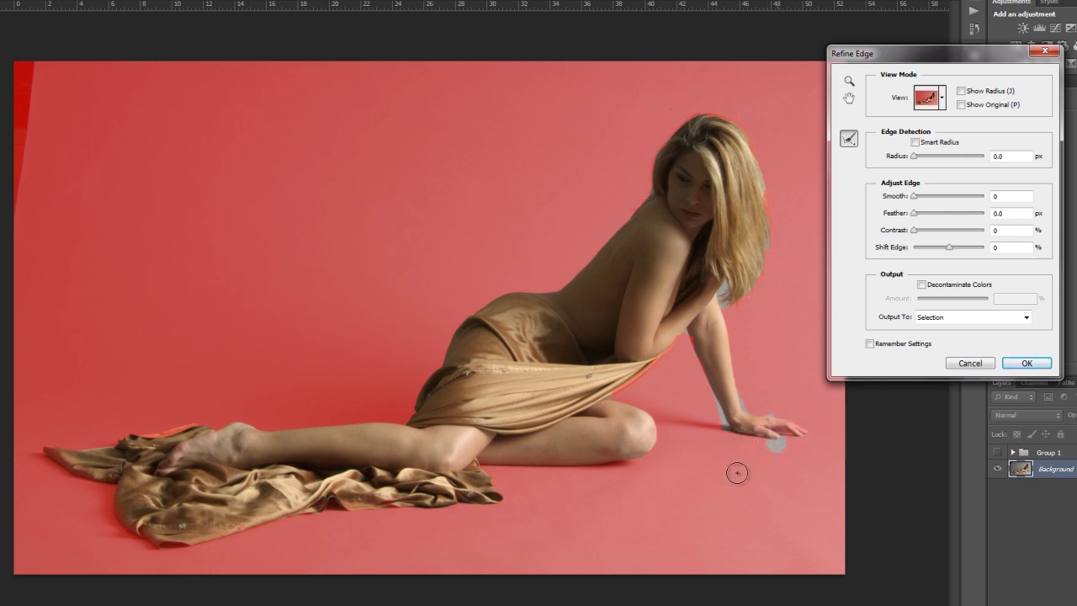
mouse_move(750, 413)
mouse_down()
mouse_move(743, 398)
mouse_move(749, 439)
mouse_move(719, 392)
mouse_move(737, 438)
mouse_up()
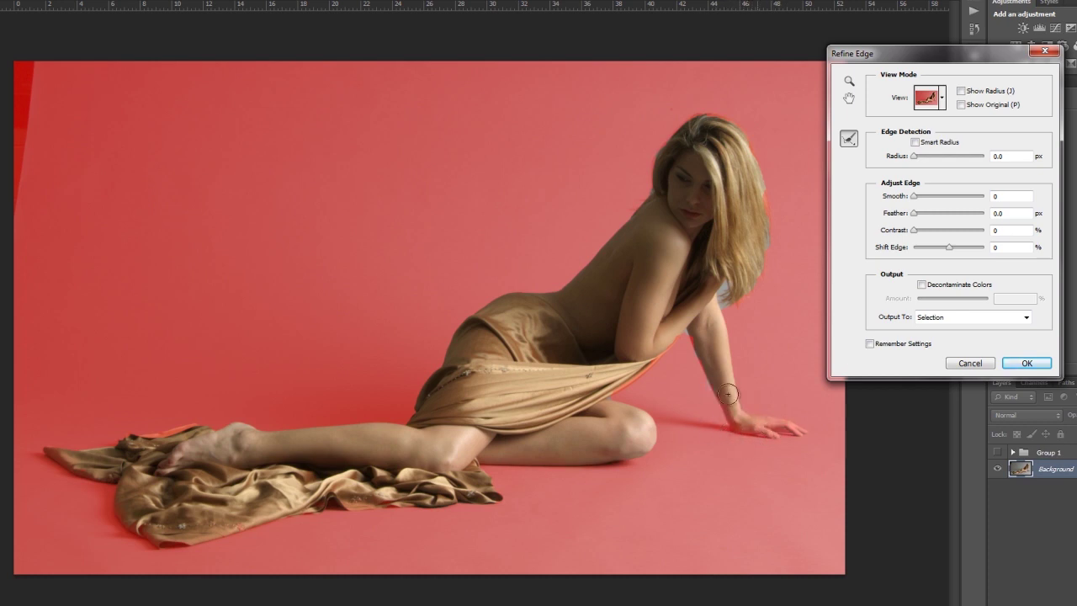
mouse_move(696, 374)
mouse_down()
mouse_move(699, 384)
mouse_move(688, 342)
mouse_move(686, 383)
mouse_up()
drag(618, 397, 683, 345)
Refine the selection edge around the hair, and erase the refinement from the crown and the hair beside the face
drag(657, 149, 649, 193)
mouse_move(729, 305)
mouse_down()
mouse_move(727, 288)
mouse_move(757, 267)
mouse_move(758, 185)
mouse_move(730, 123)
mouse_move(715, 118)
mouse_move(687, 141)
mouse_up()
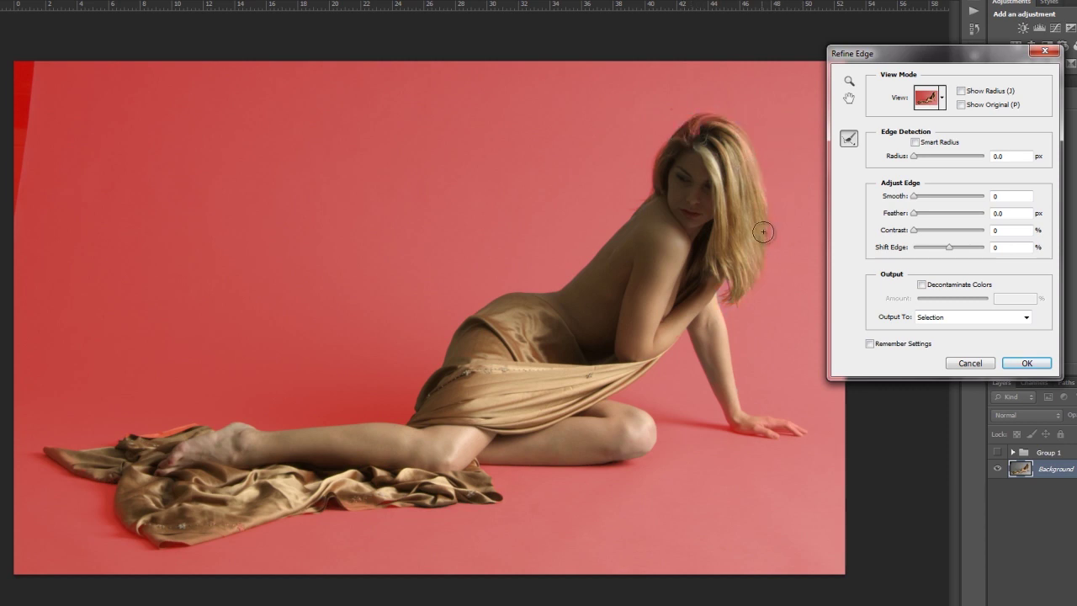
alt+click(695, 135)
alt+click(703, 126)
alt+click(714, 128)
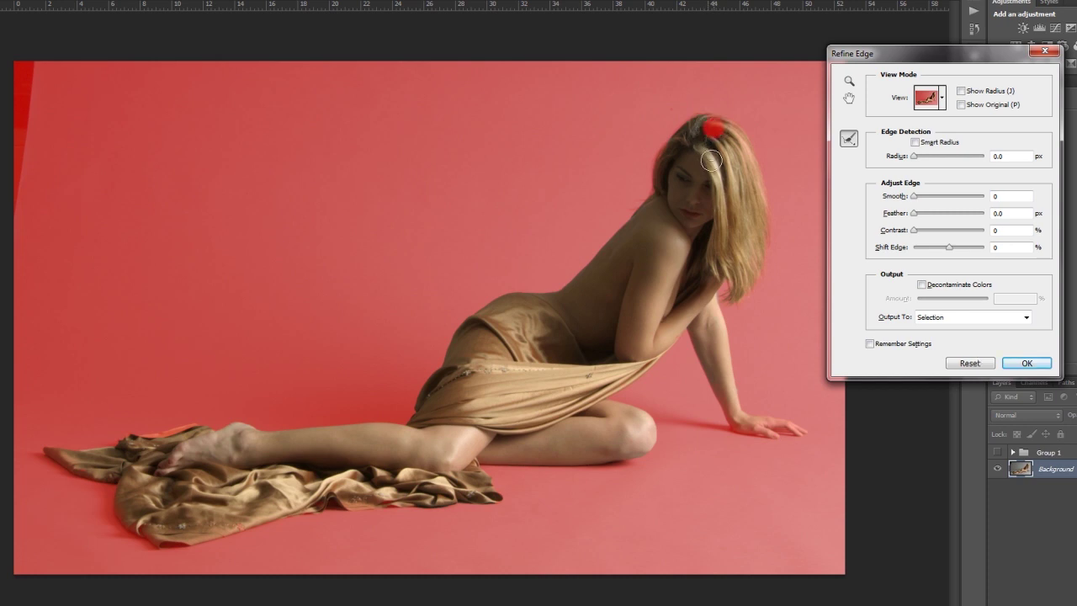
drag(676, 160, 670, 159)
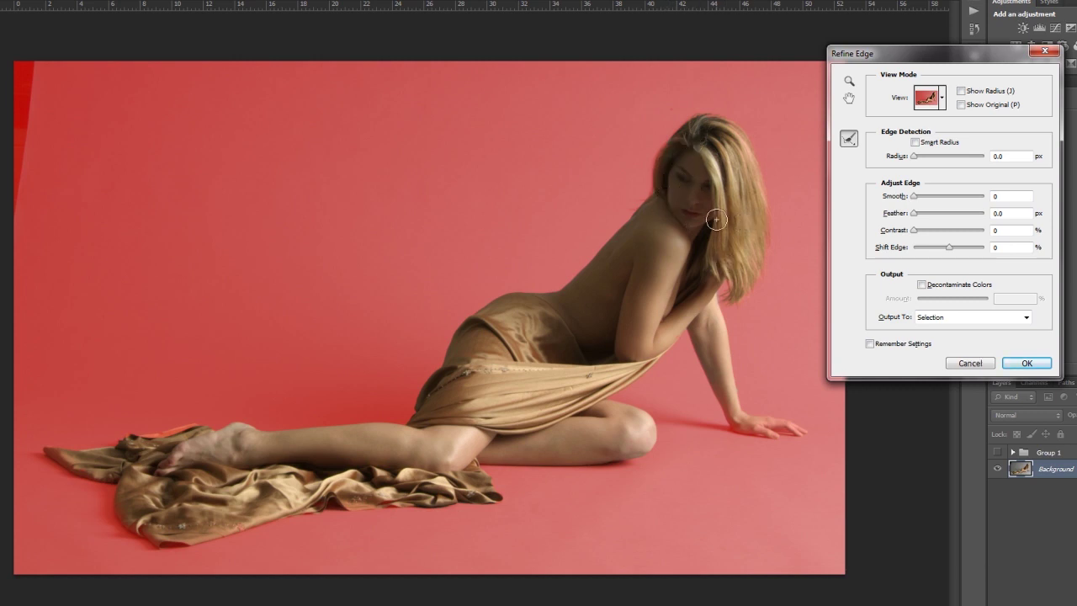
Refine the selection edge around the heel, the hip above the leg, and the cloth's upper edge behind the foot
key(alt)
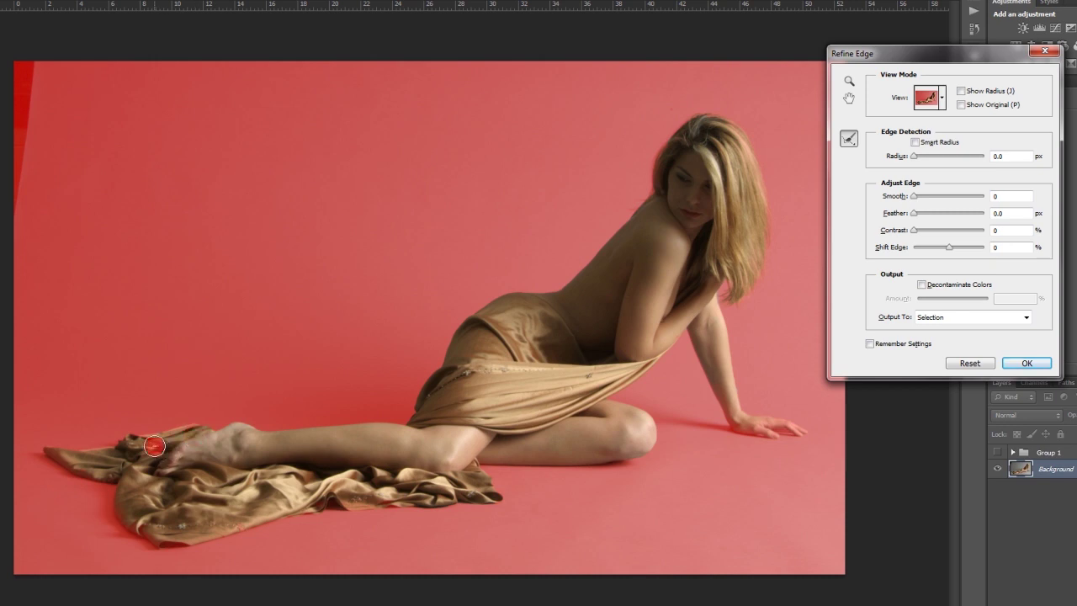
drag(220, 429, 251, 427)
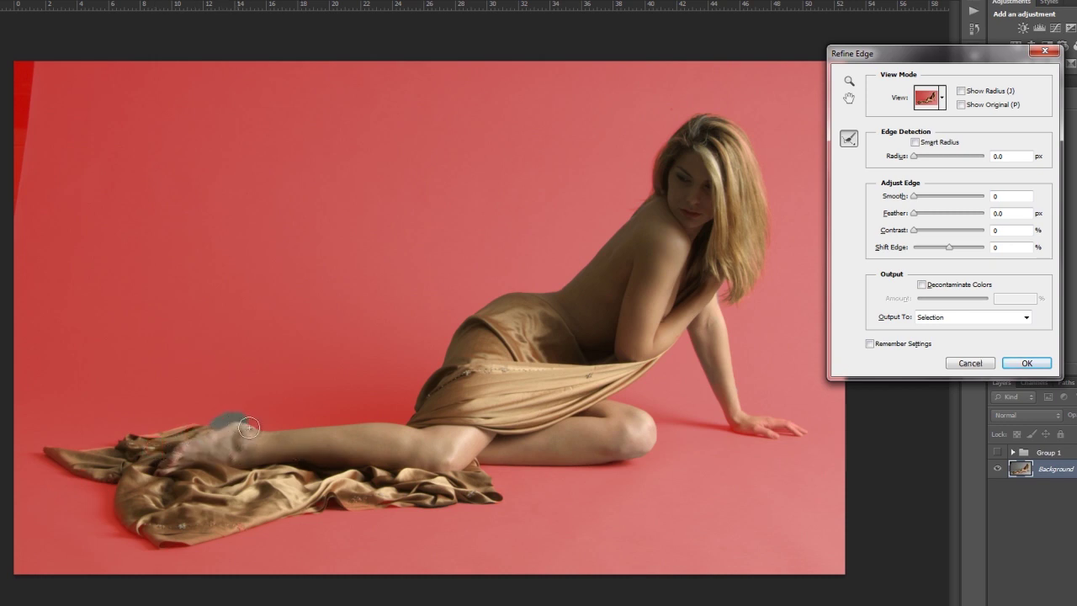
mouse_move(410, 416)
mouse_down()
mouse_move(421, 387)
mouse_move(504, 372)
mouse_move(409, 394)
mouse_up()
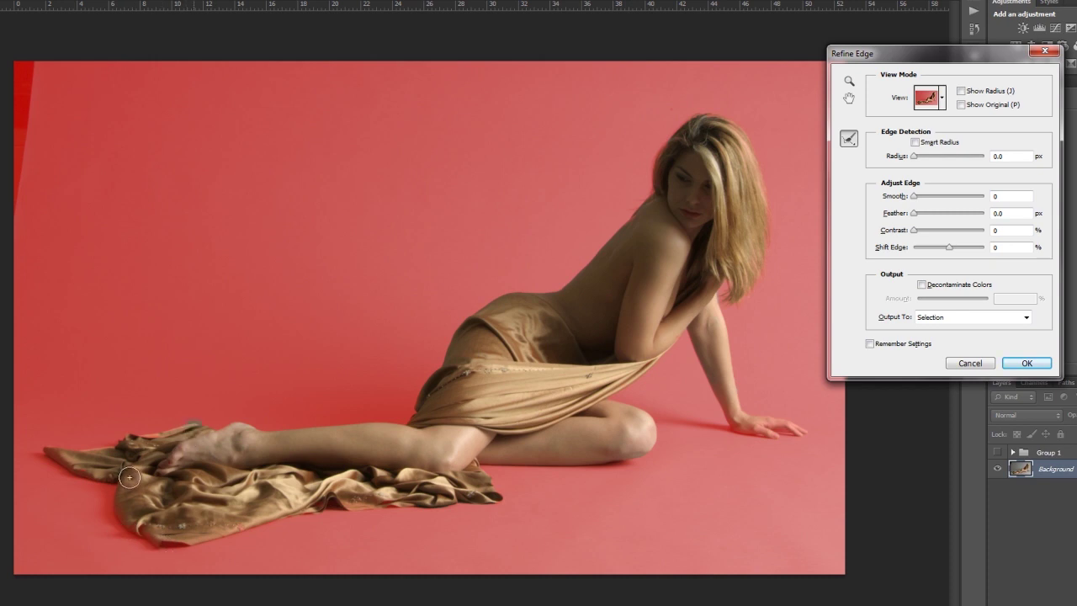
drag(159, 435, 82, 449)
drag(185, 426, 217, 427)
Enable Smart Radius with a radius of 8.2 px and switch the preview to Black & White
click(915, 157)
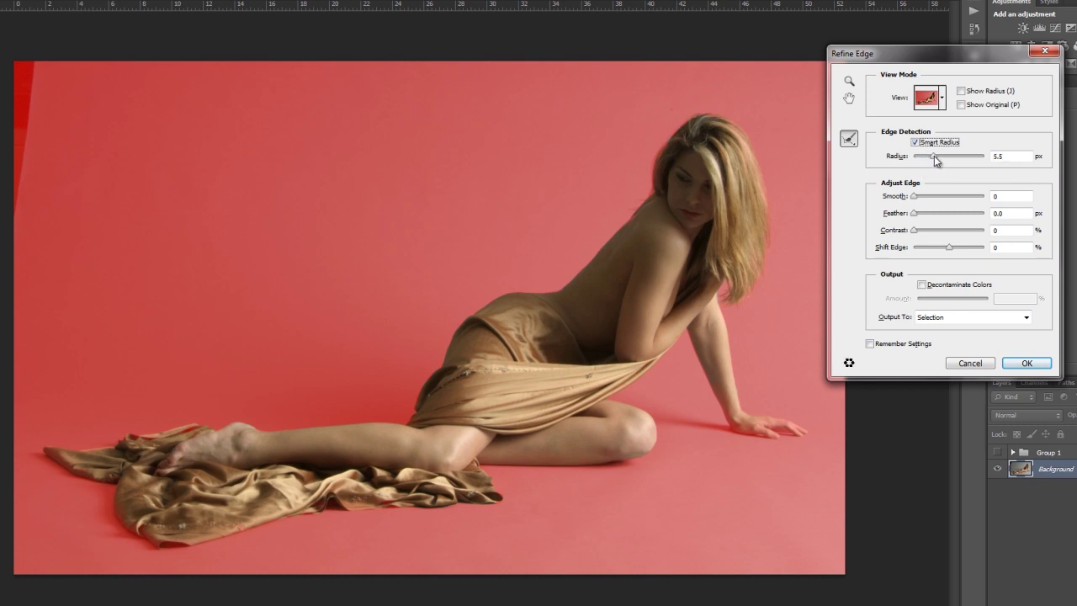
key(Tab)
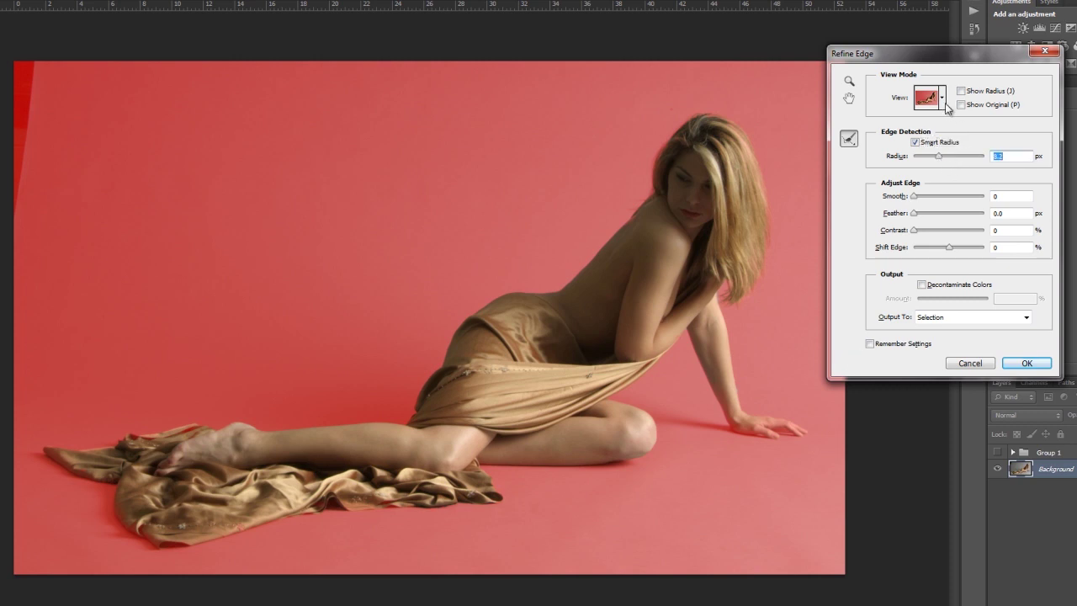
click(942, 98)
click(949, 158)
click(943, 99)
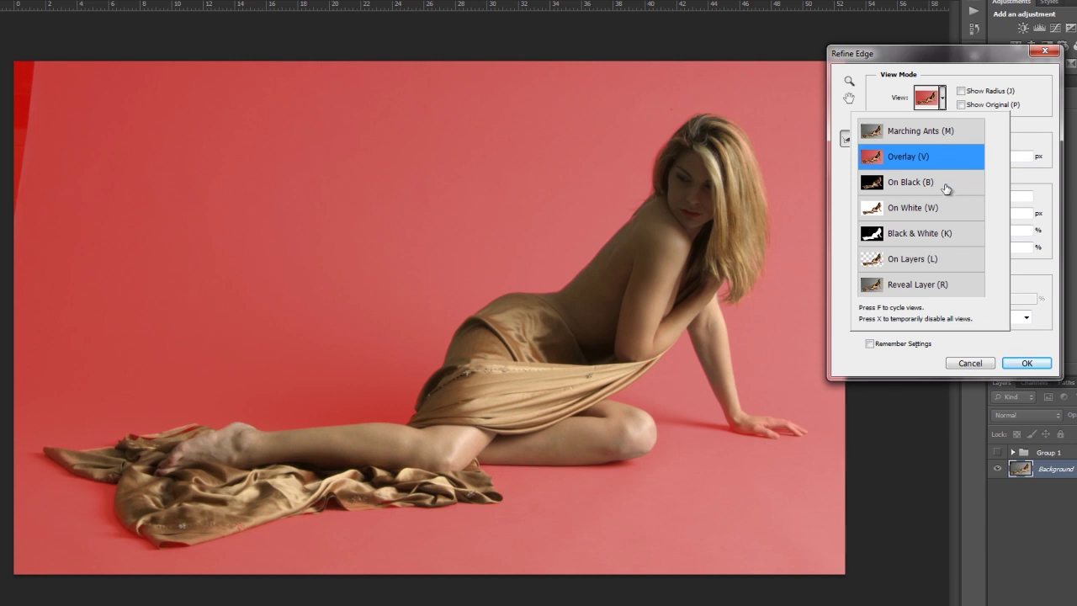
click(922, 236)
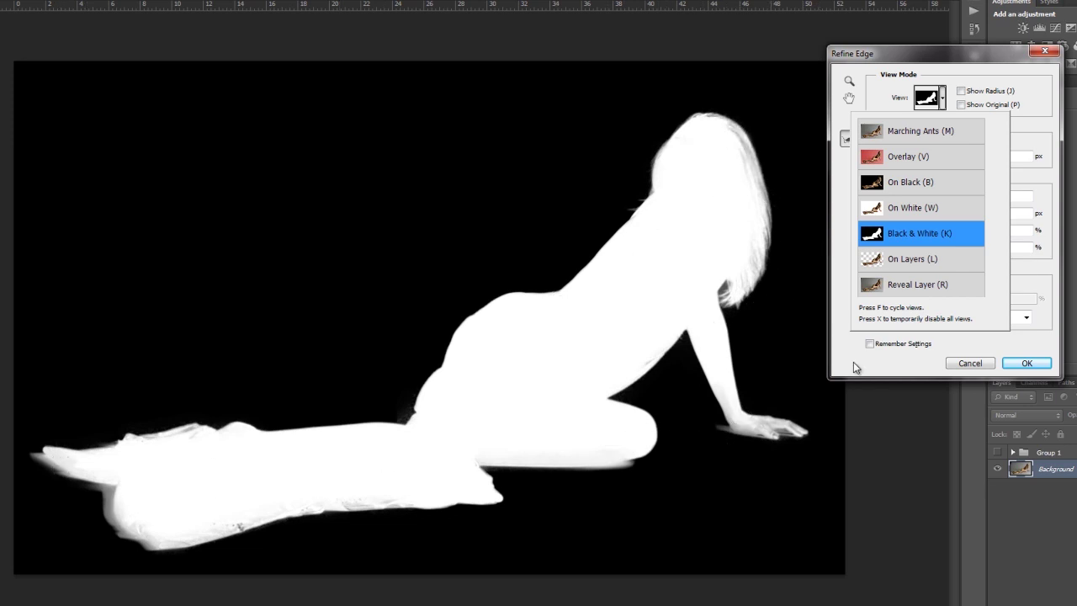
click(1038, 146)
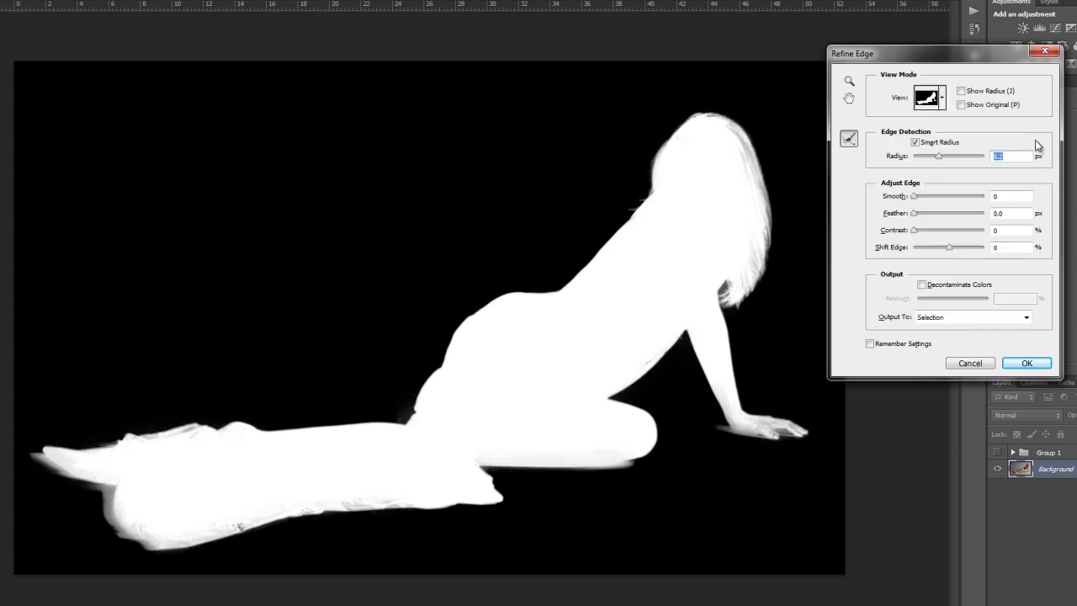
Set Feather to 0.5 px and Contrast to 24%, and enable Decontaminate Colors with an amount of 50%
click(917, 215)
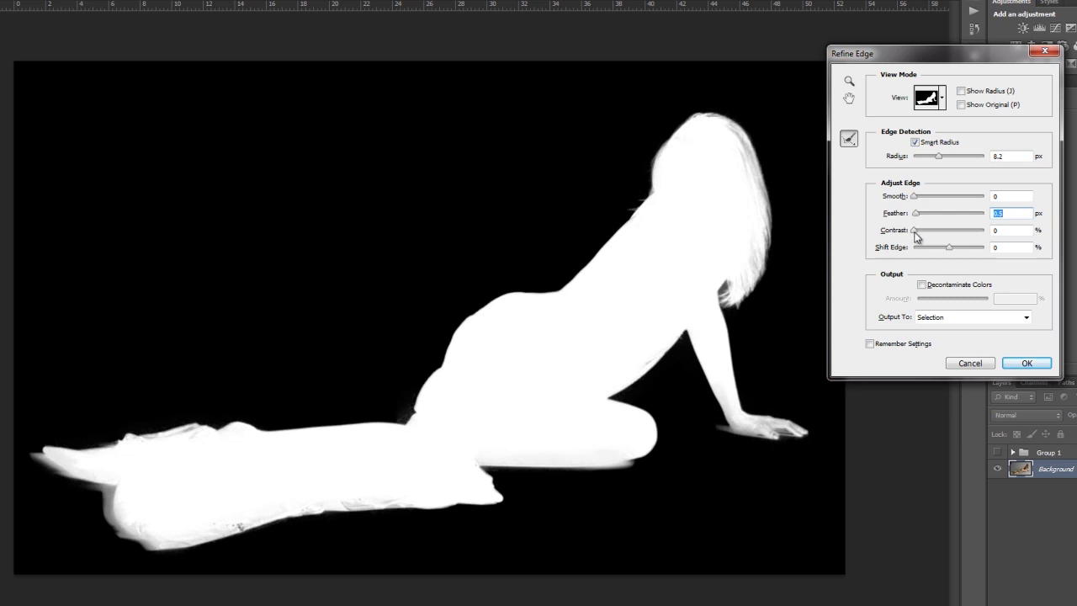
drag(925, 232, 928, 232)
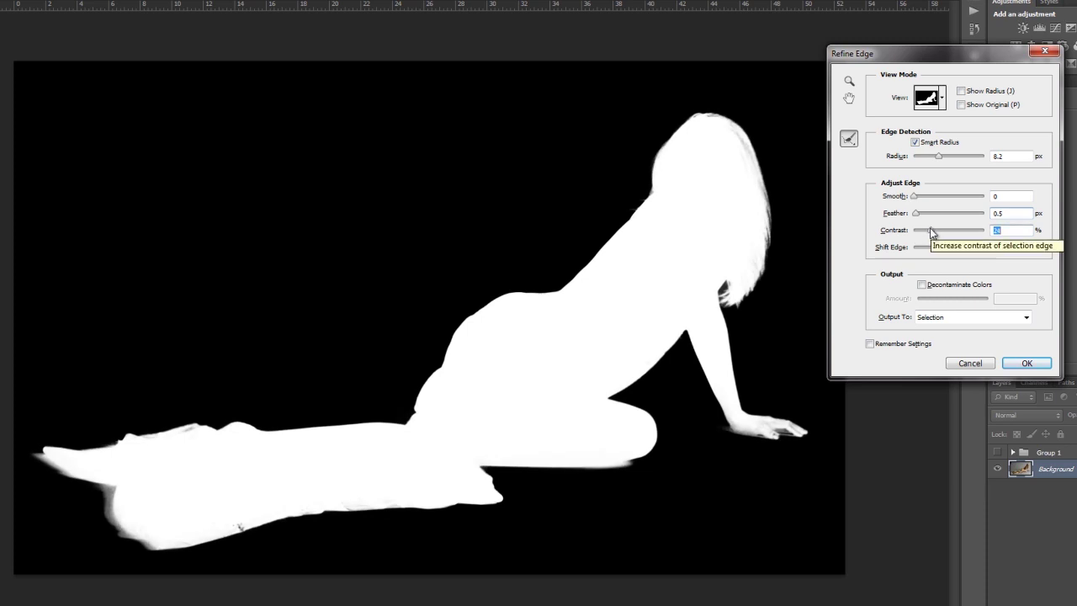
click(922, 285)
drag(1012, 300, 998, 298)
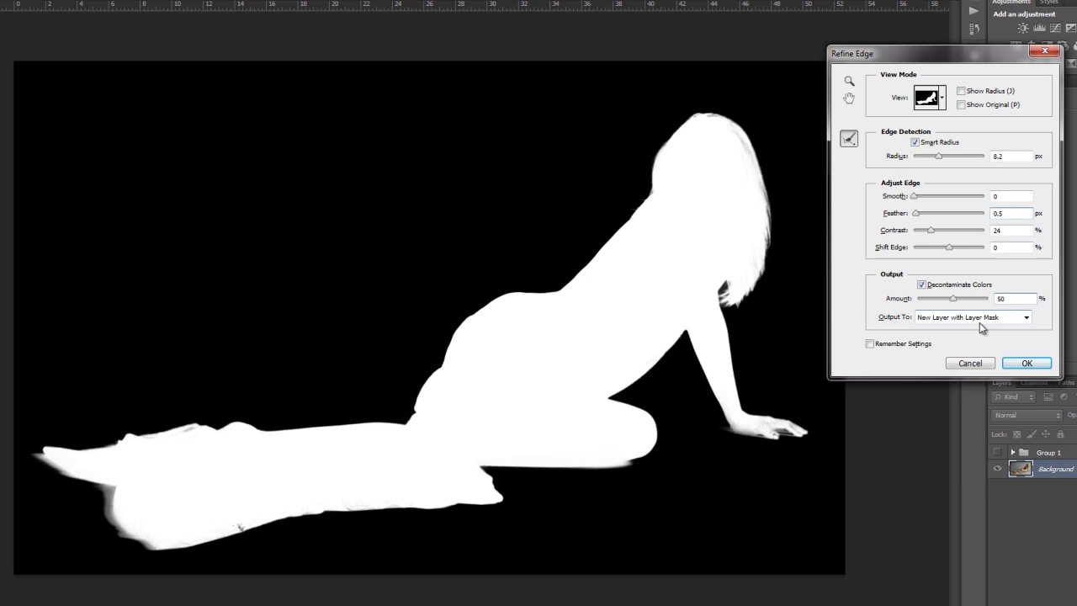
Compare the refined edge with the original selection, and output the result to a new layer with layer mask
click(963, 106)
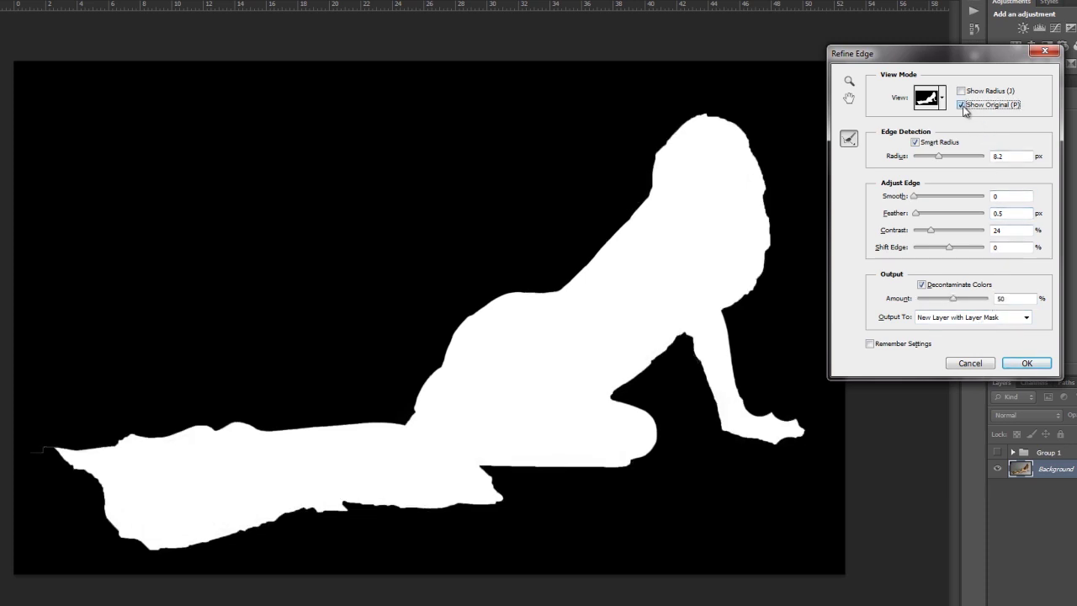
click(962, 105)
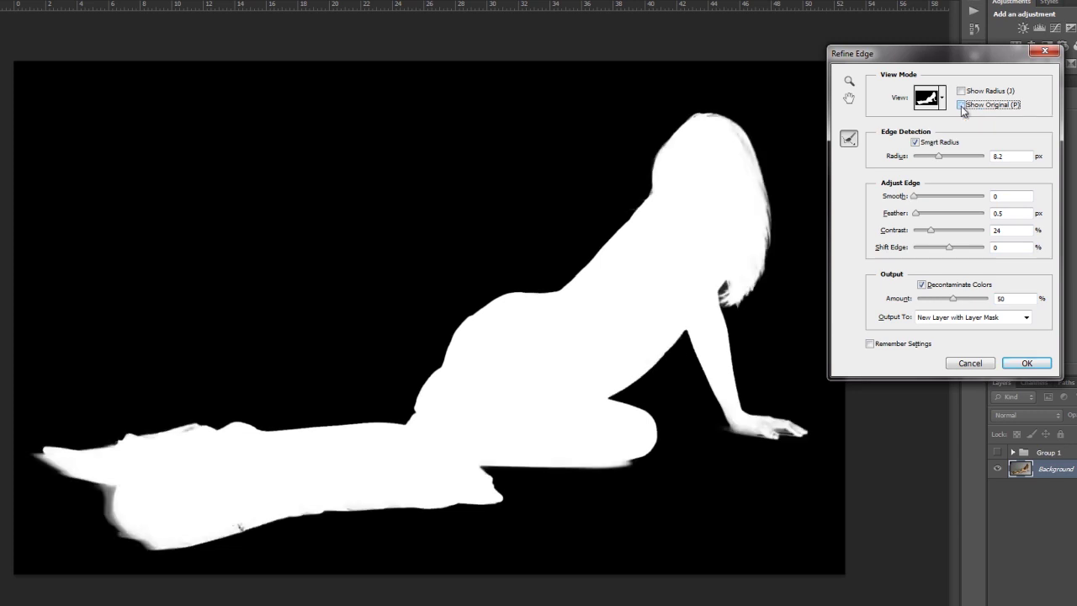
click(1026, 363)
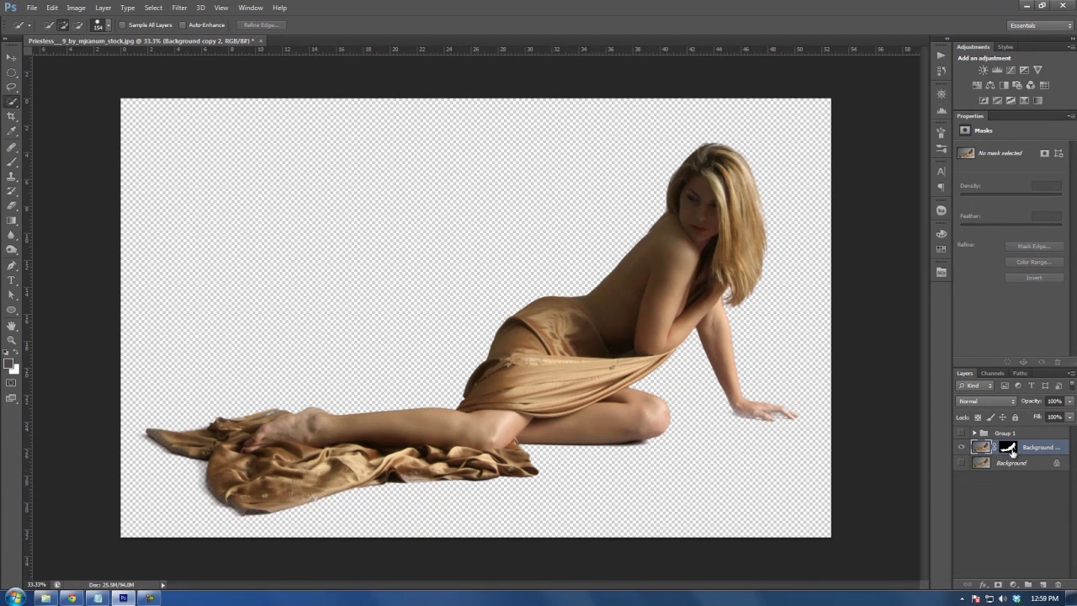
Add a Solid Color fill layer in bright green (00ff18) directly above the Background layer
click(1013, 451)
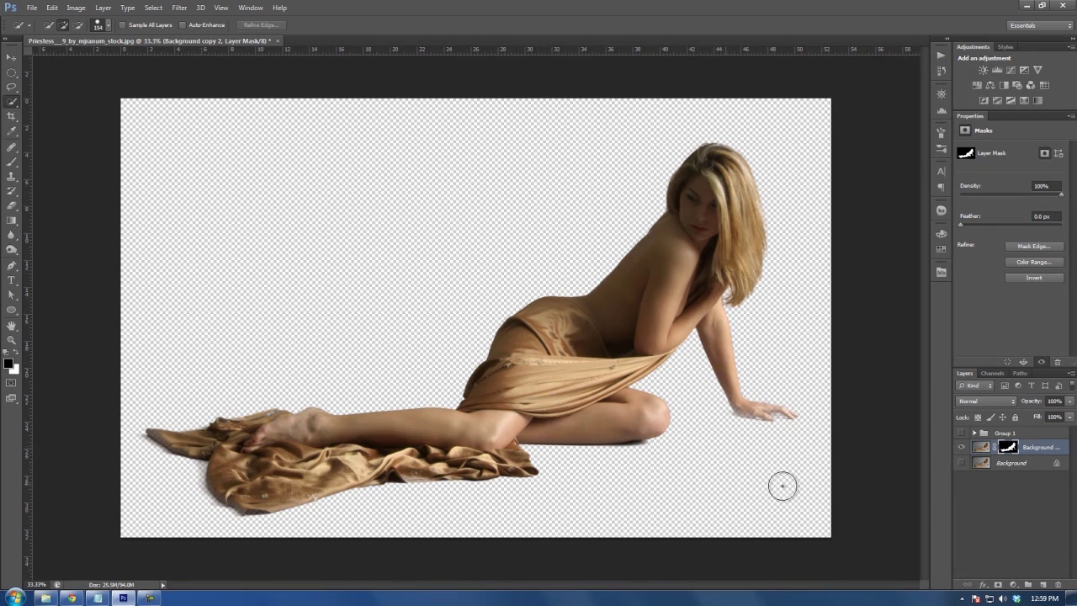
click(1019, 470)
click(1028, 451)
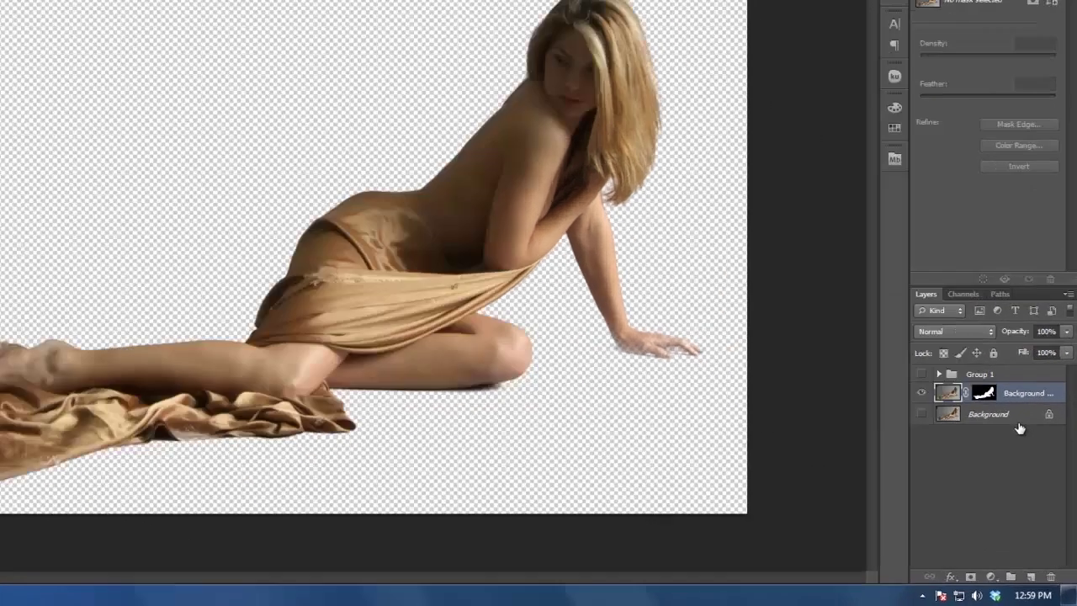
click(1034, 464)
click(974, 570)
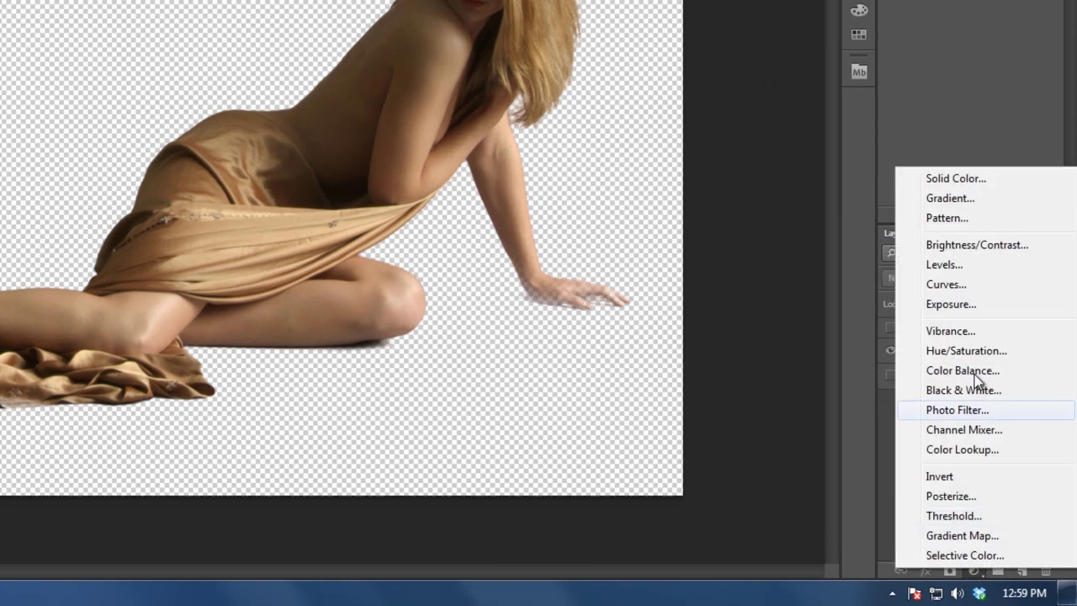
click(952, 181)
drag(891, 206, 895, 184)
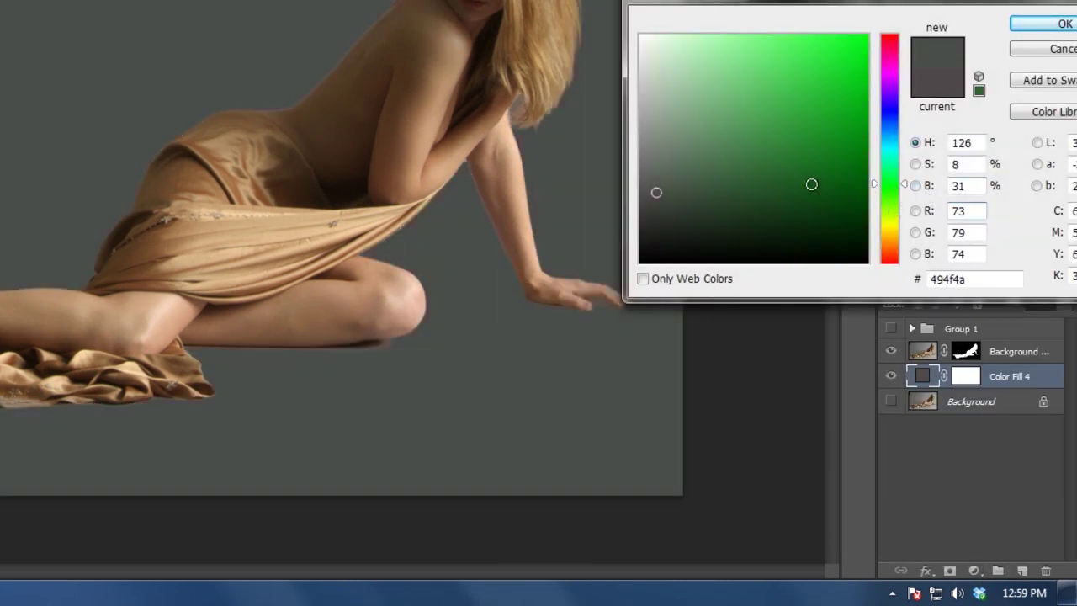
drag(810, 182, 919, 4)
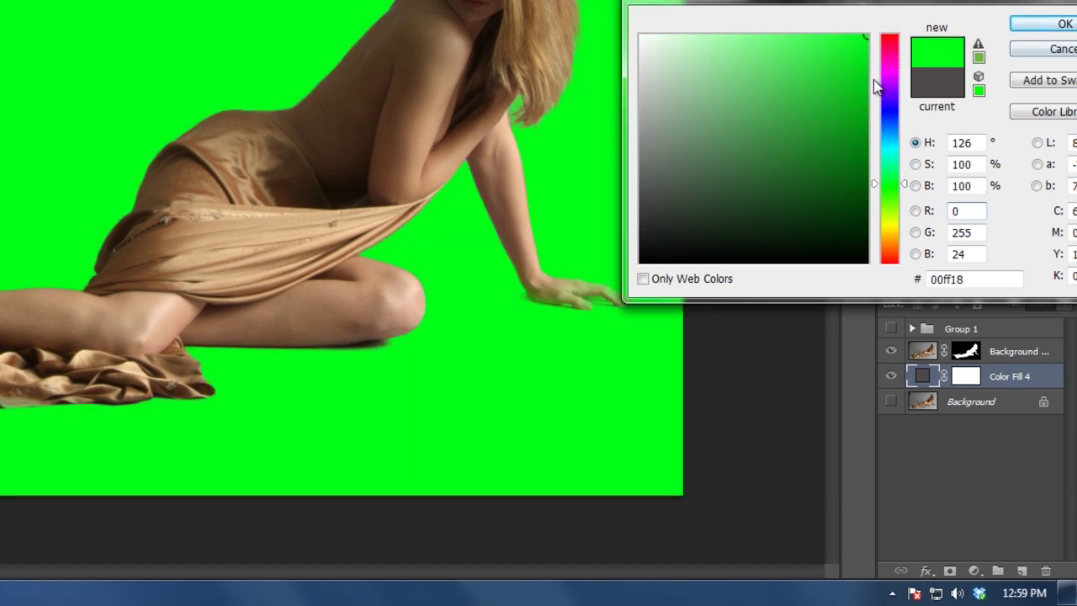
click(1063, 26)
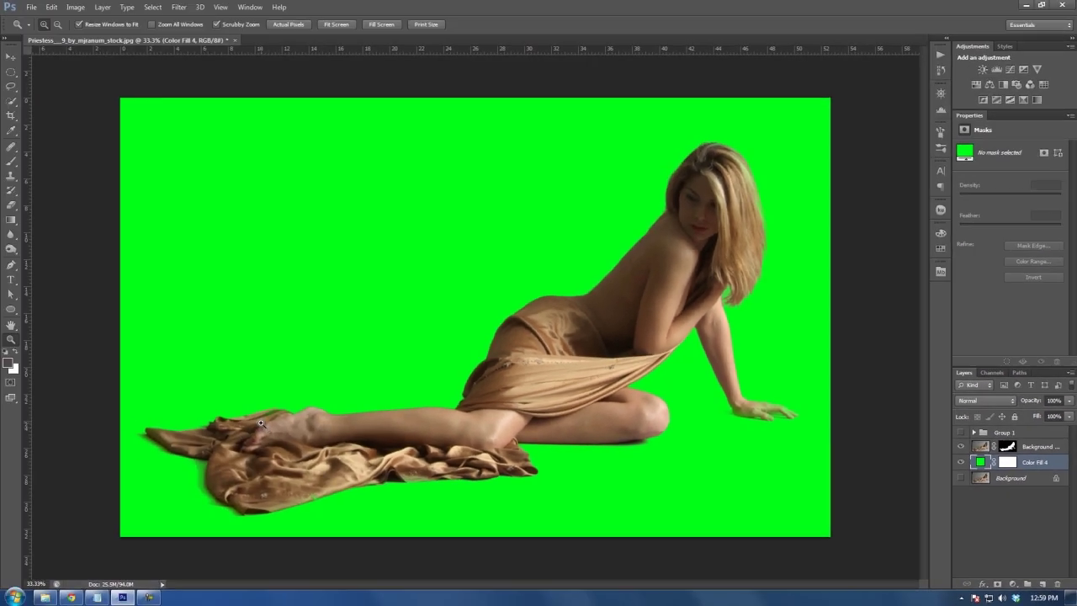
Target the cut-out layer's mask with the Brush and try painting over the see-through patch in the cloth behind the foot
drag(262, 425, 537, 264)
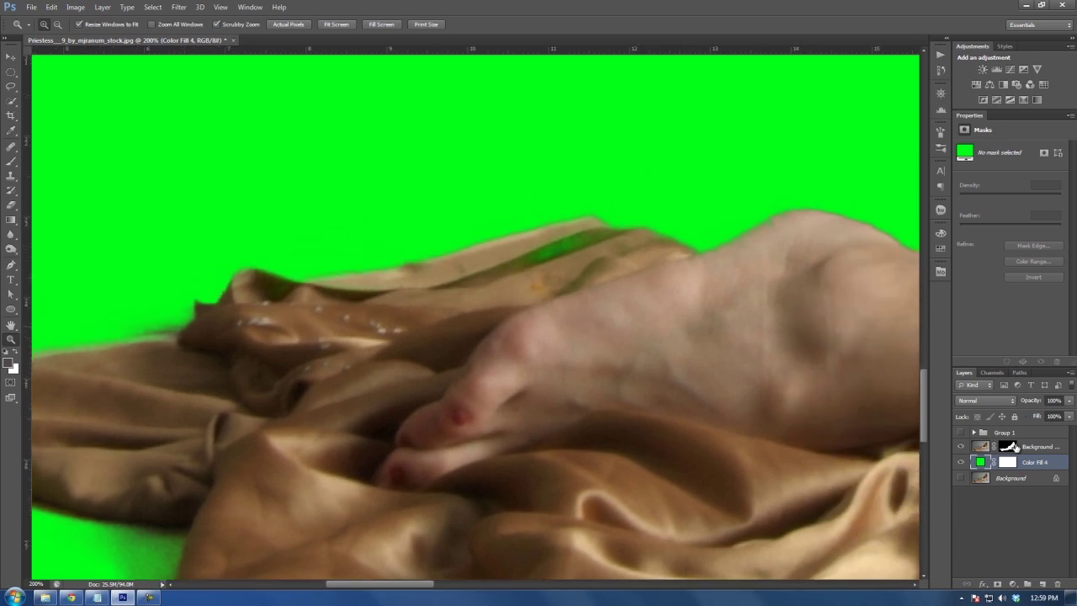
click(1008, 447)
key(b)
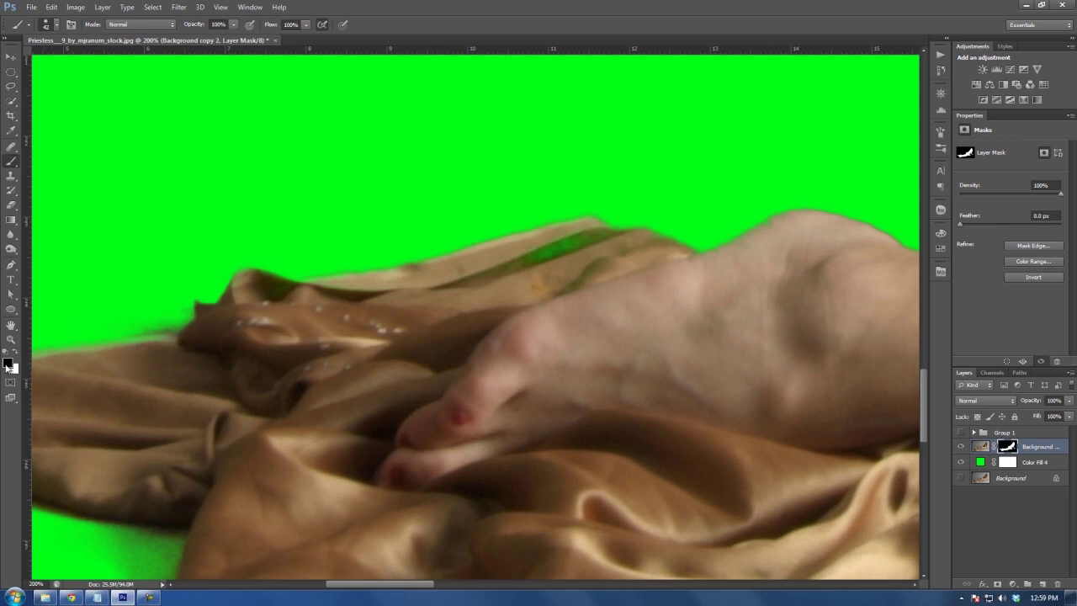
mouse_move(571, 258)
mouse_down()
mouse_move(485, 295)
mouse_move(500, 294)
mouse_move(464, 289)
mouse_move(560, 262)
mouse_move(617, 273)
mouse_up()
key(ctrl+z)
Paint white on the cut-out's layer mask to restore the semi-transparent spots along the cloth's lower edge
drag(664, 359, 544, 289)
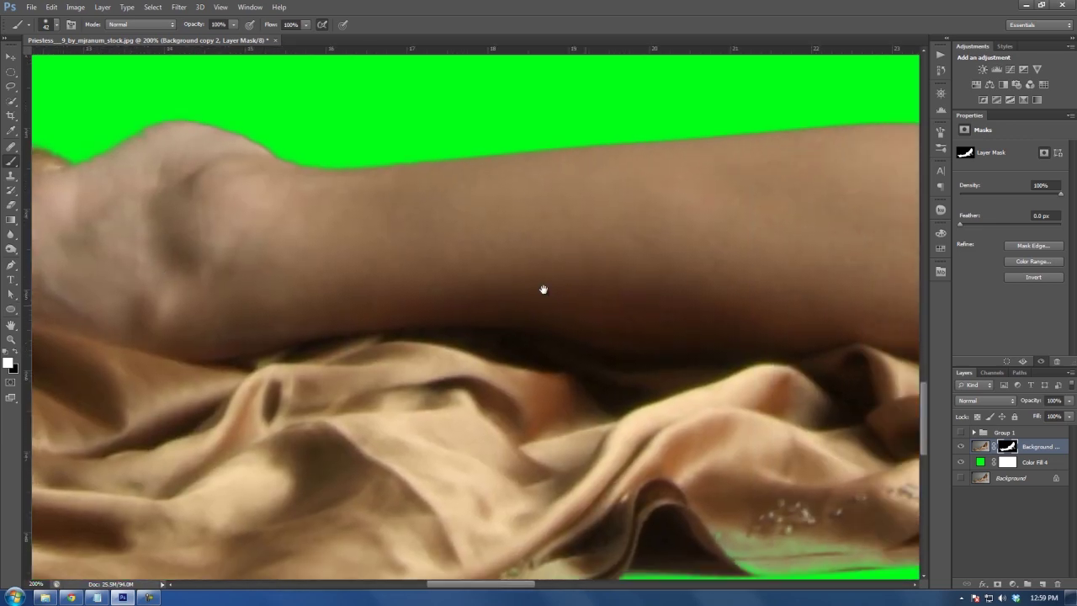
drag(634, 281, 822, 283)
mouse_move(393, 382)
mouse_down()
mouse_move(429, 385)
mouse_move(400, 387)
mouse_up()
drag(551, 361, 796, 366)
drag(336, 405, 685, 301)
drag(454, 369, 438, 396)
drag(370, 402, 800, 378)
drag(530, 307, 404, 320)
drag(875, 298, 516, 358)
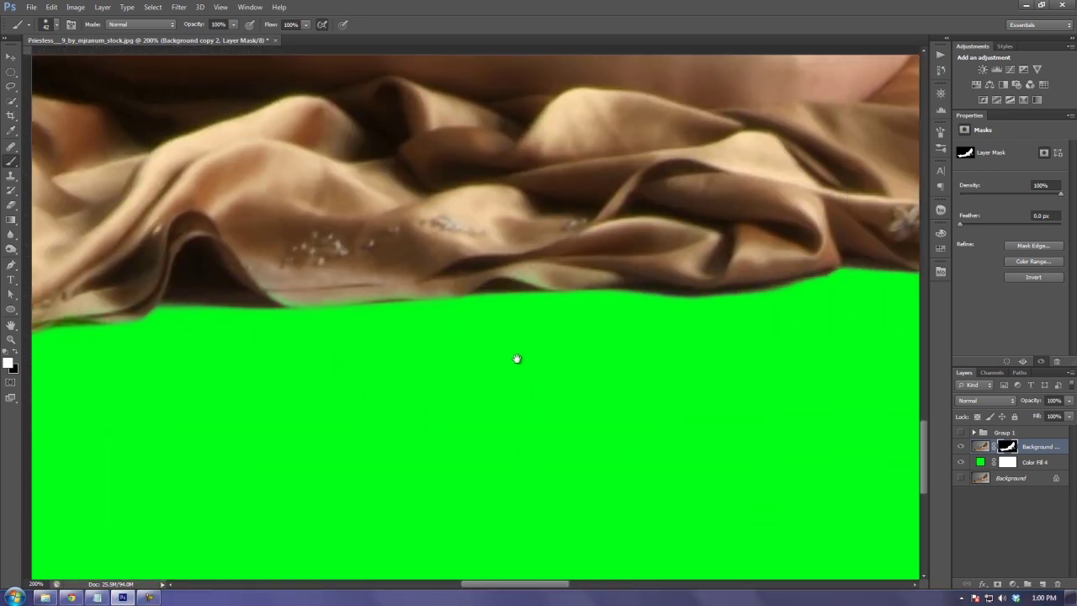
Paint white on the cut-out's layer mask to restore the semi-transparent supporting hand
drag(913, 299, 579, 368)
drag(812, 339, 429, 442)
drag(875, 307, 118, 370)
mouse_move(905, 345)
mouse_down()
mouse_move(651, 365)
mouse_move(617, 415)
mouse_up()
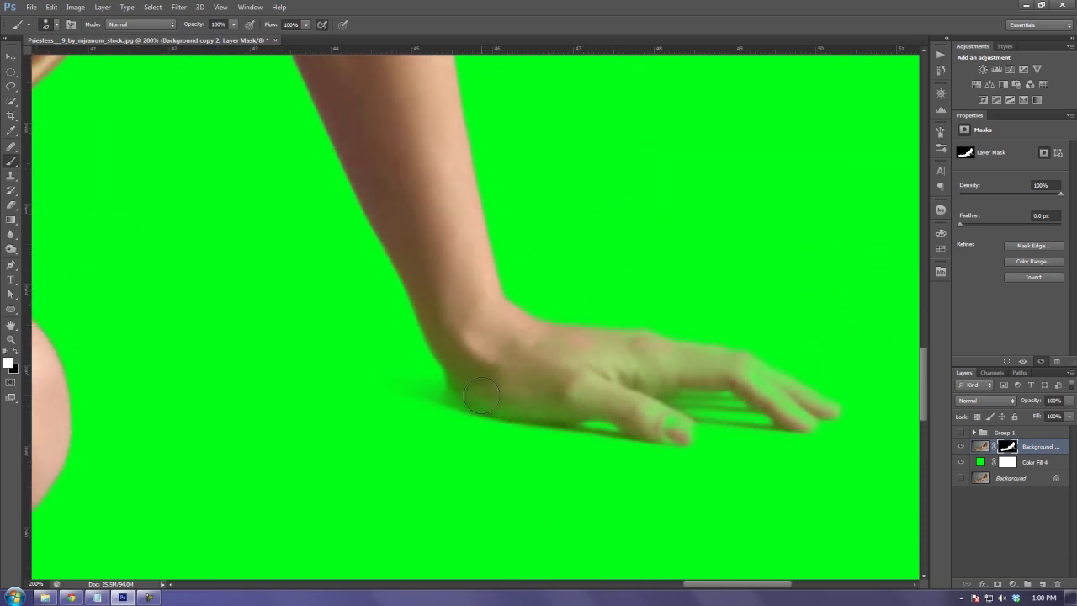
mouse_move(469, 380)
mouse_down()
mouse_move(535, 391)
mouse_move(476, 368)
mouse_move(456, 339)
mouse_move(510, 377)
mouse_move(579, 375)
mouse_move(534, 357)
mouse_move(702, 363)
mouse_move(688, 364)
mouse_move(737, 370)
mouse_move(798, 401)
mouse_up()
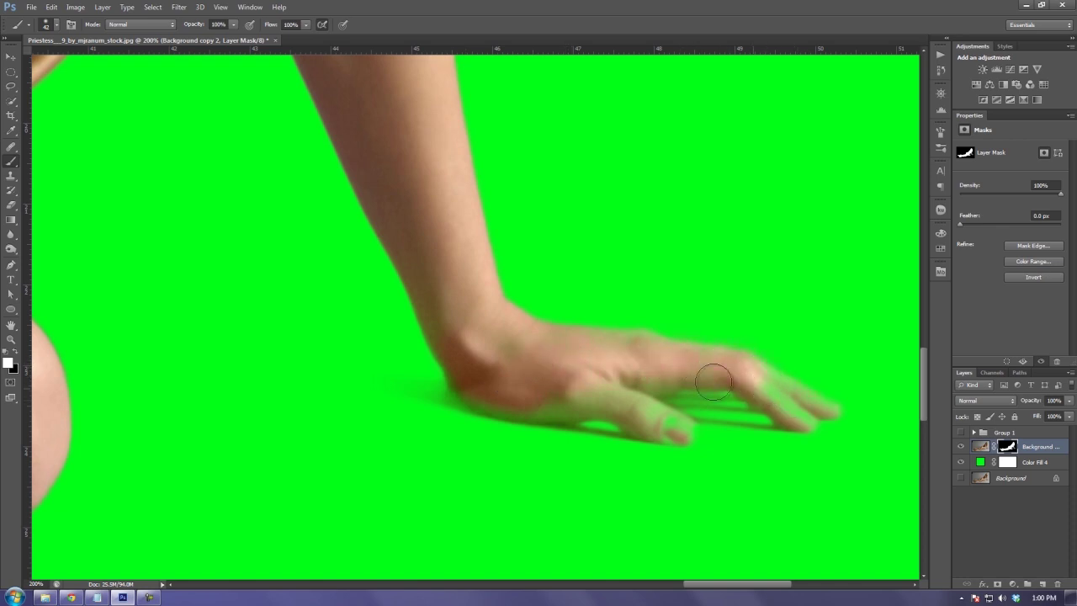
key(ctrl+z)
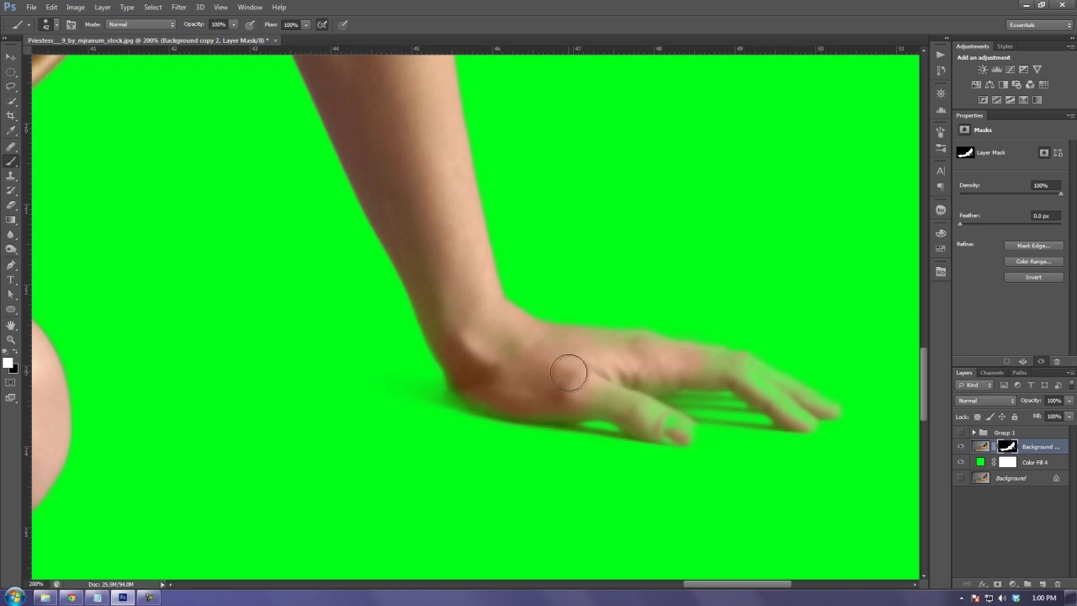
key(z)
key(ctrl+0)
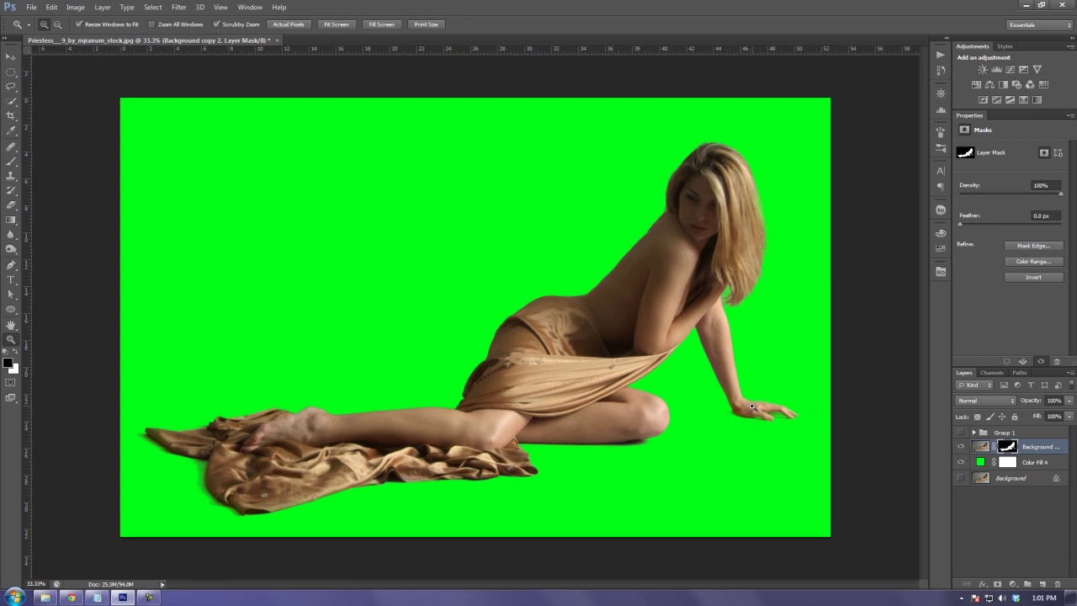
Change the Solid Color fill behind the cut-out from green to khaki 8e886a
double_click(979, 461)
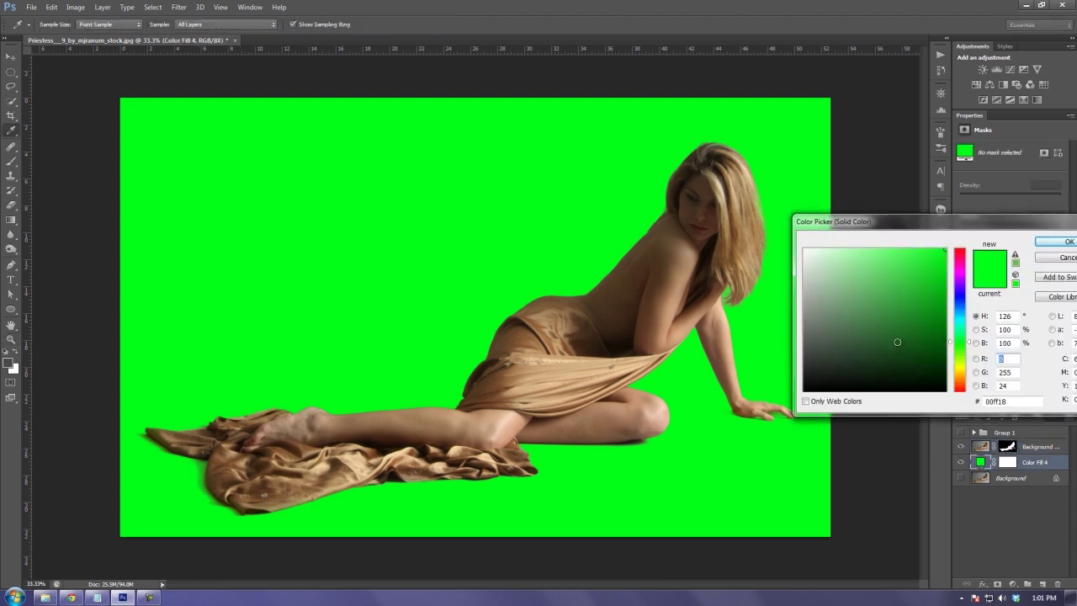
mouse_move(890, 310)
mouse_down()
mouse_move(796, 307)
mouse_move(826, 317)
mouse_move(823, 360)
mouse_move(803, 291)
mouse_move(803, 304)
mouse_move(911, 302)
mouse_move(800, 307)
mouse_up()
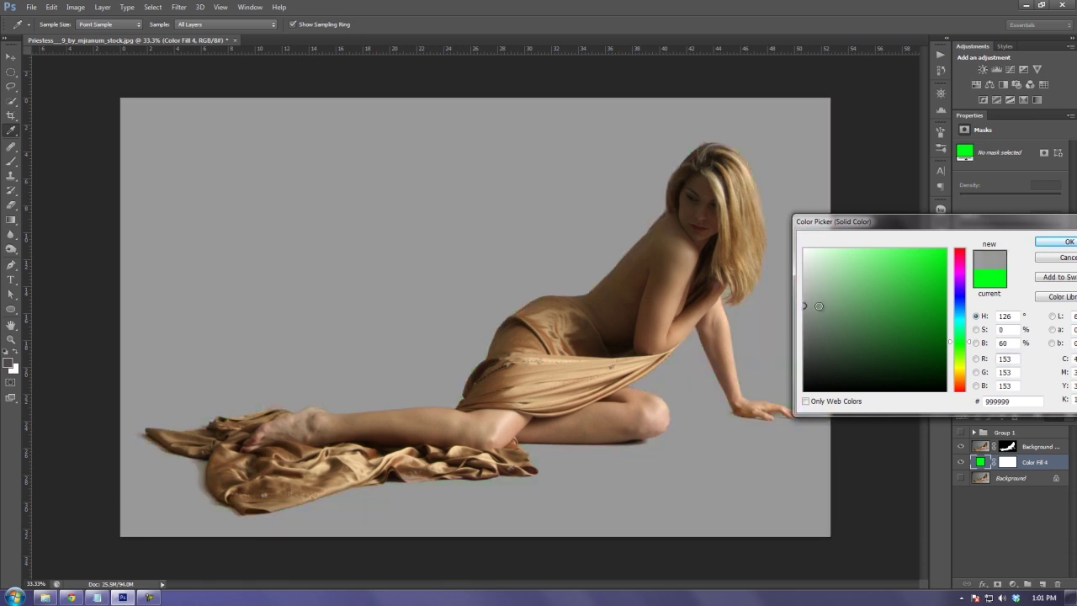
click(818, 305)
drag(820, 304, 769, 300)
drag(1015, 402, 945, 405)
text(8e886a)
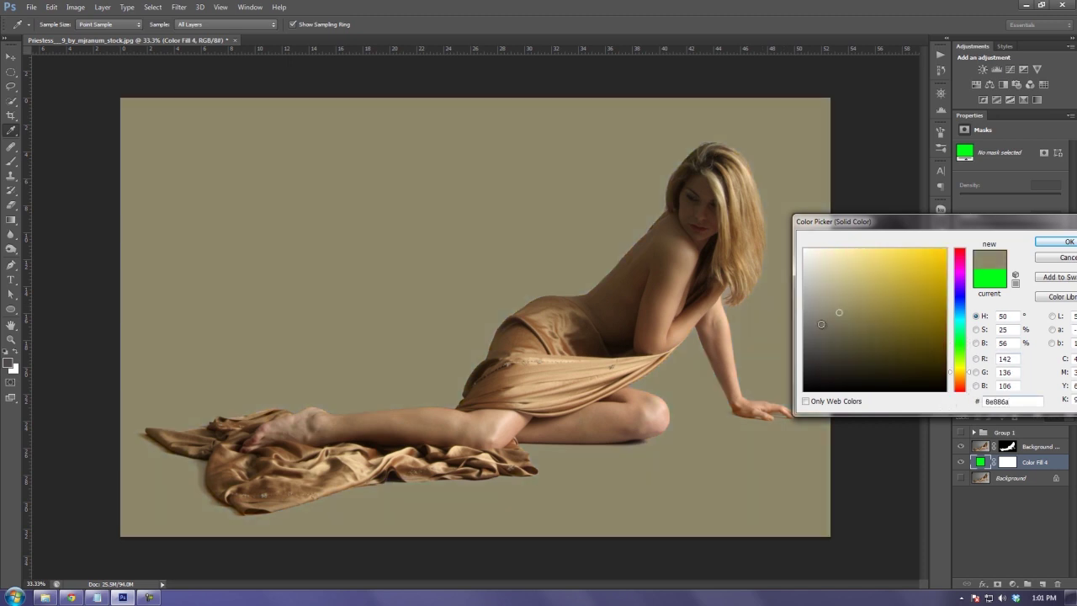
click(1052, 242)
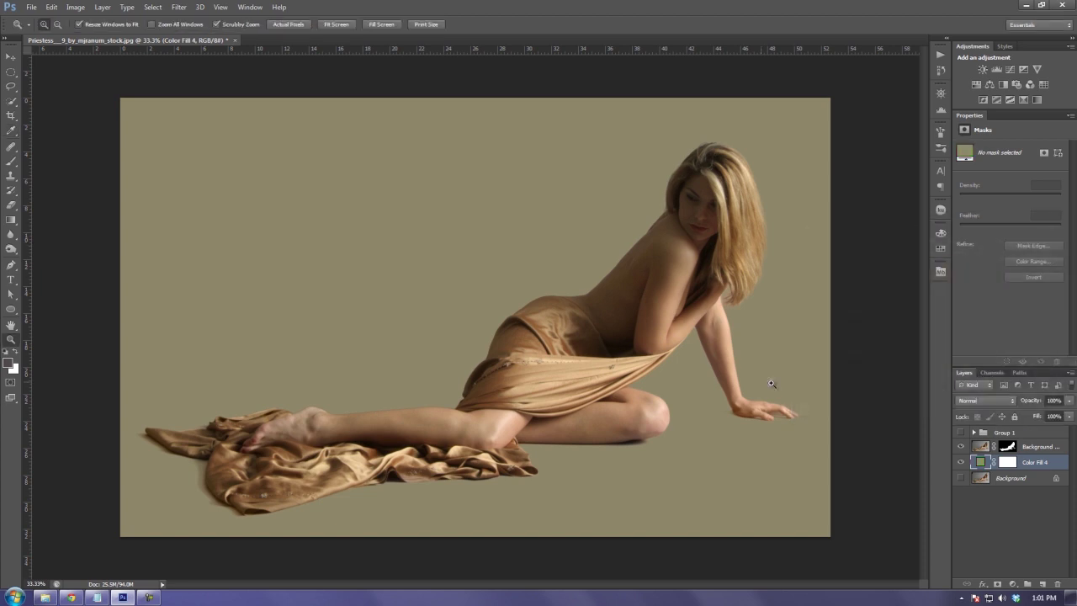
Preview the cut-out against darker fill colours such as 373737, 111111 and 14130f, and return the fill to 8e886a
key(z)
double_click(981, 464)
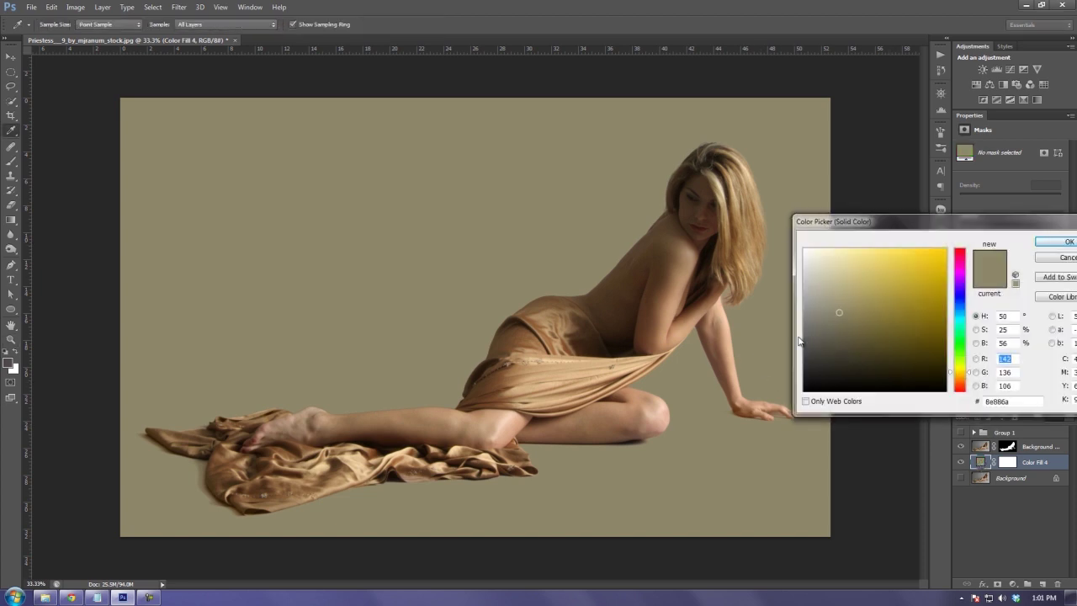
drag(839, 317, 808, 384)
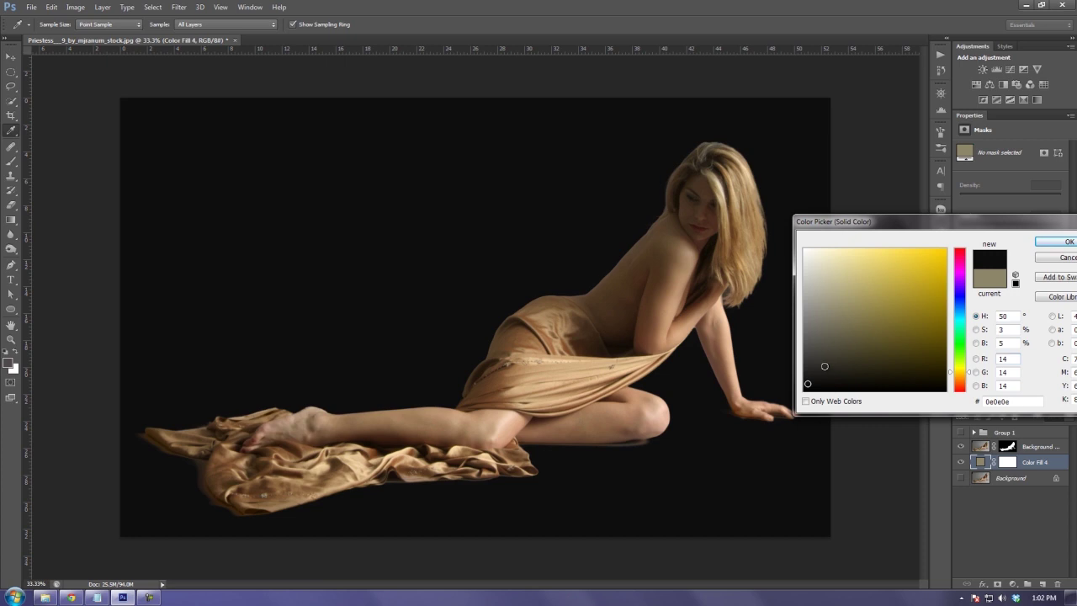
click(834, 362)
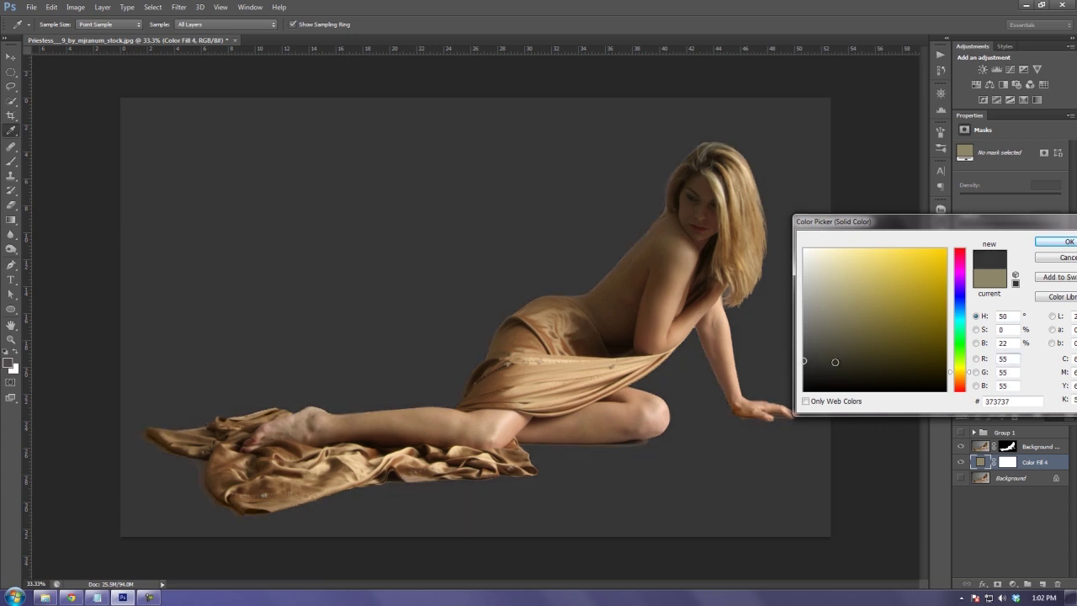
mouse_move(803, 362)
mouse_down()
mouse_move(790, 361)
mouse_move(801, 382)
mouse_up()
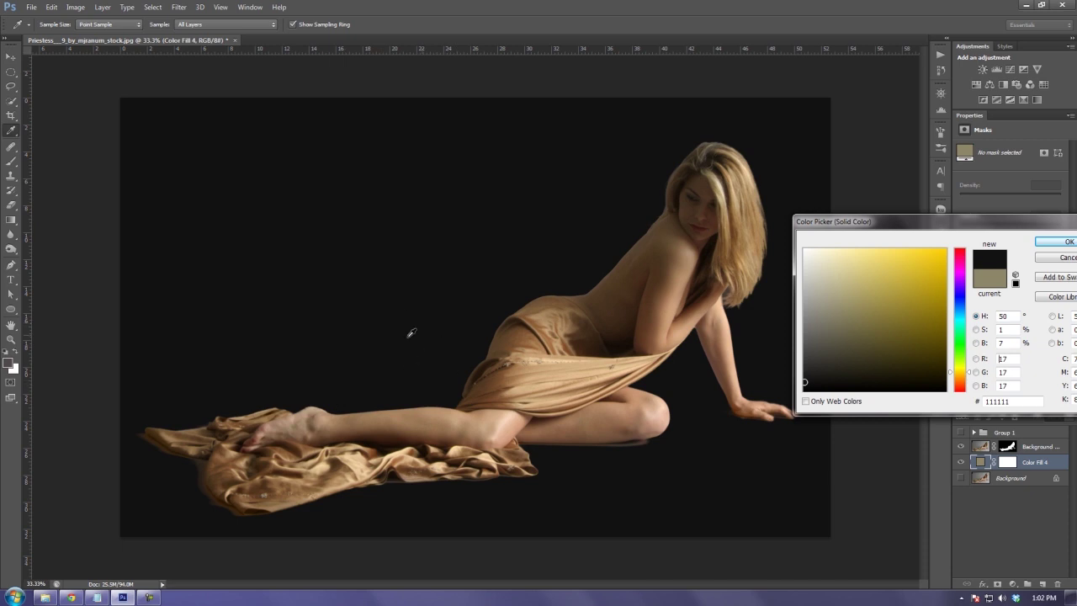
click(825, 375)
mouse_move(825, 367)
mouse_down()
mouse_move(825, 356)
mouse_move(852, 355)
mouse_move(826, 335)
mouse_move(834, 315)
mouse_move(844, 322)
mouse_move(830, 313)
mouse_up()
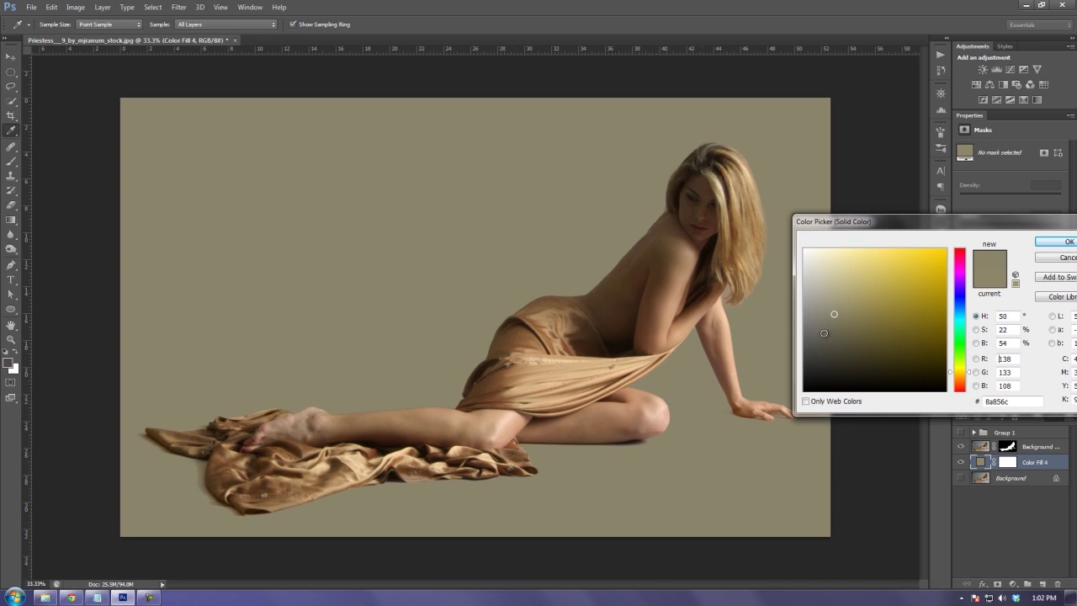
click(835, 380)
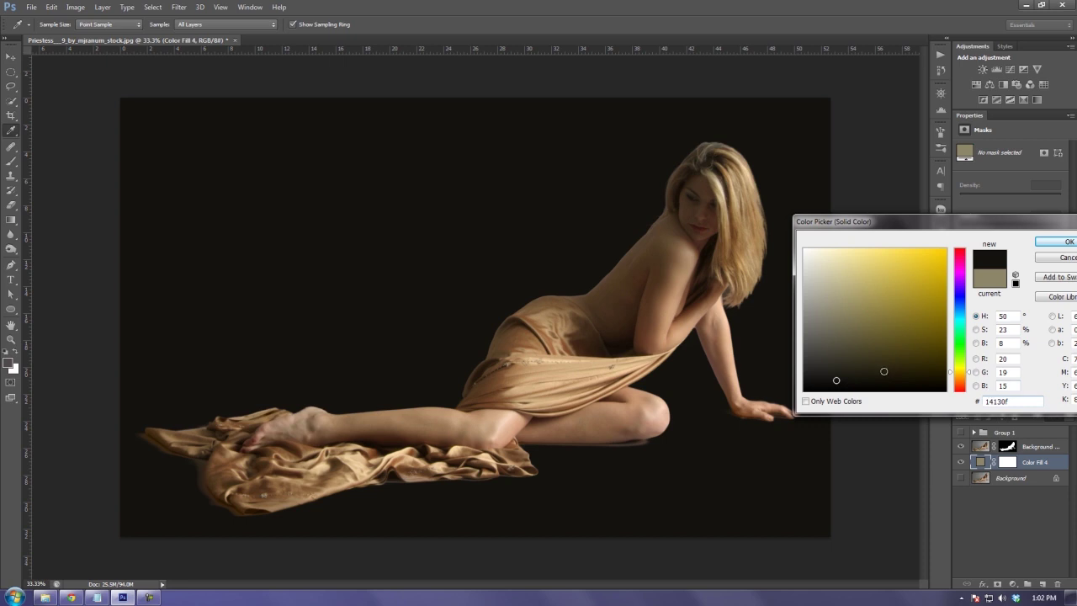
click(849, 311)
double_click(1011, 401)
text(8e886a)
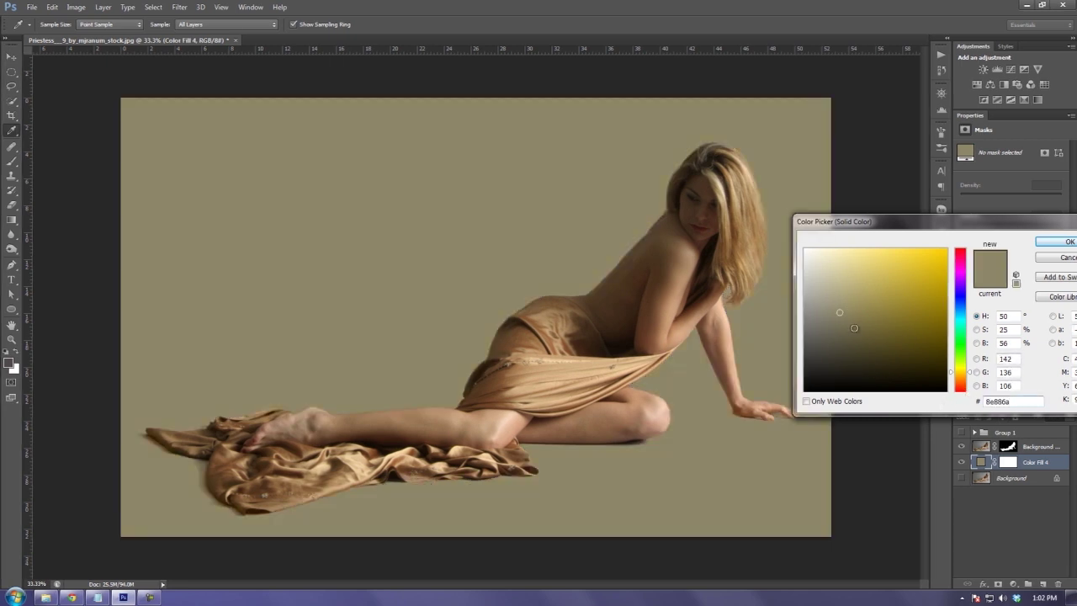
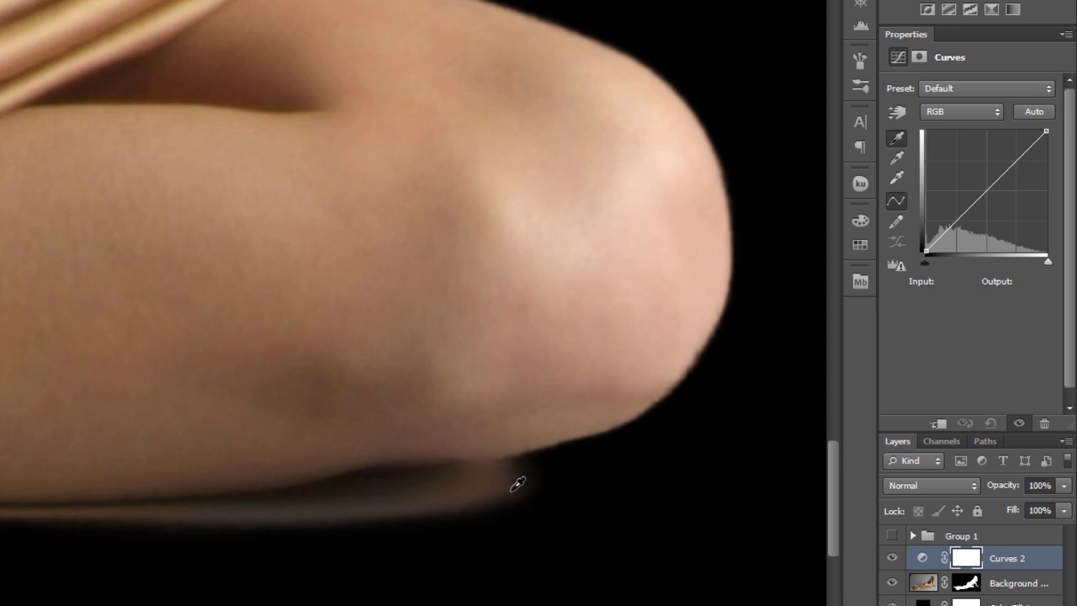
Set the Curves black point by sampling the light fringe beneath the bent knee
click(518, 484)
click(498, 478)
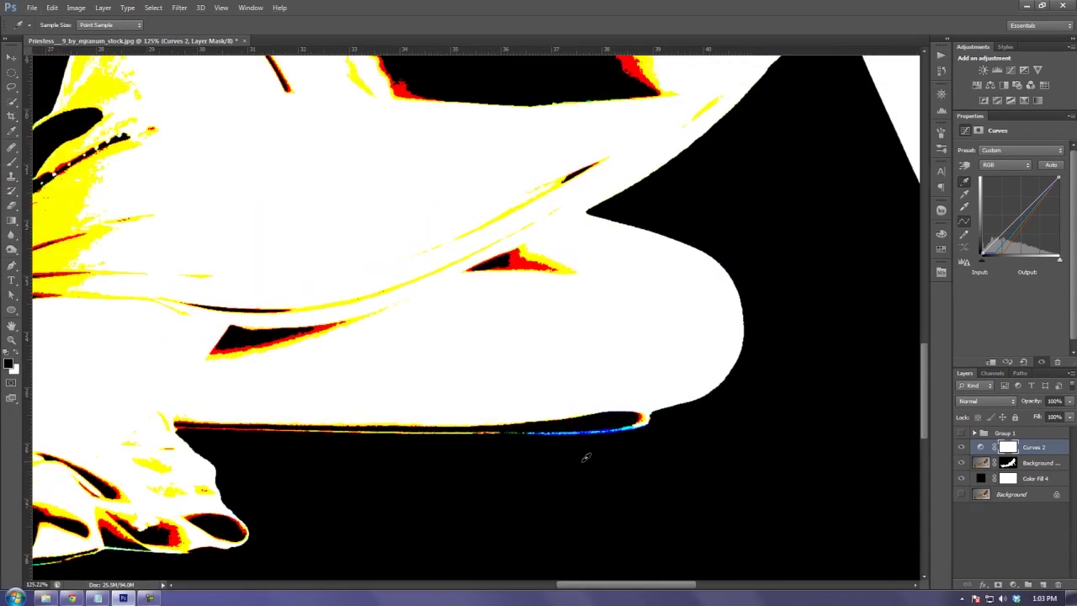
scroll(593, 441, down, 5)
scroll(660, 468, down, 1)
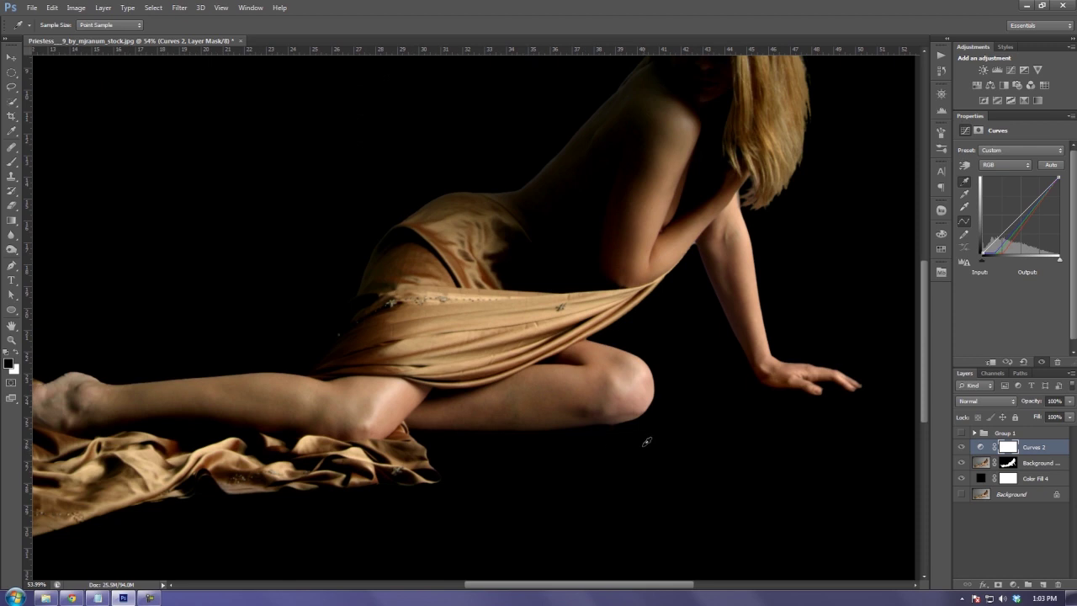
drag(363, 462, 603, 438)
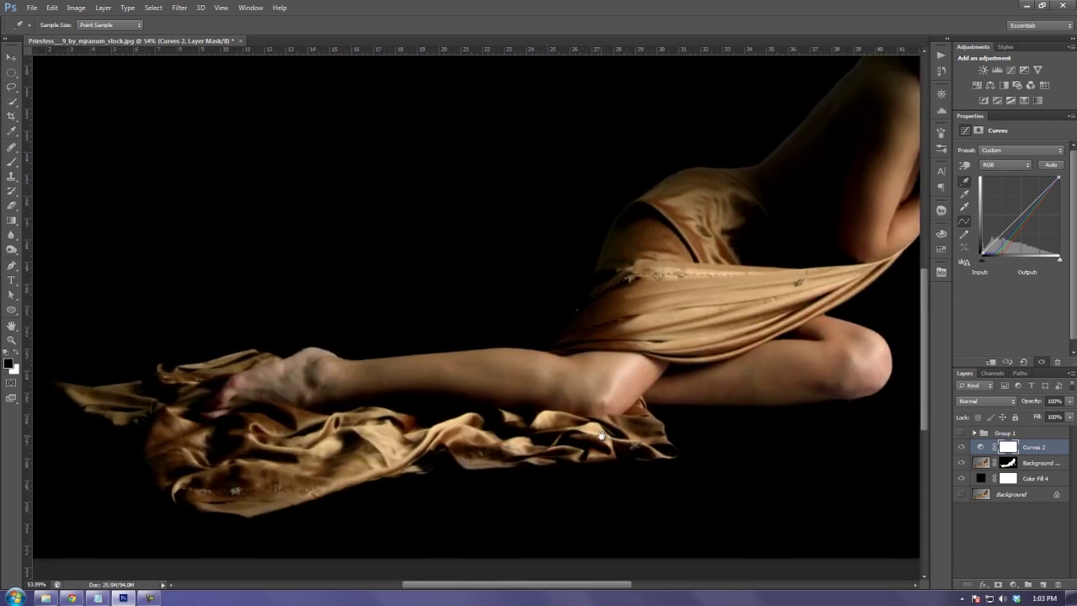
drag(406, 479, 354, 512)
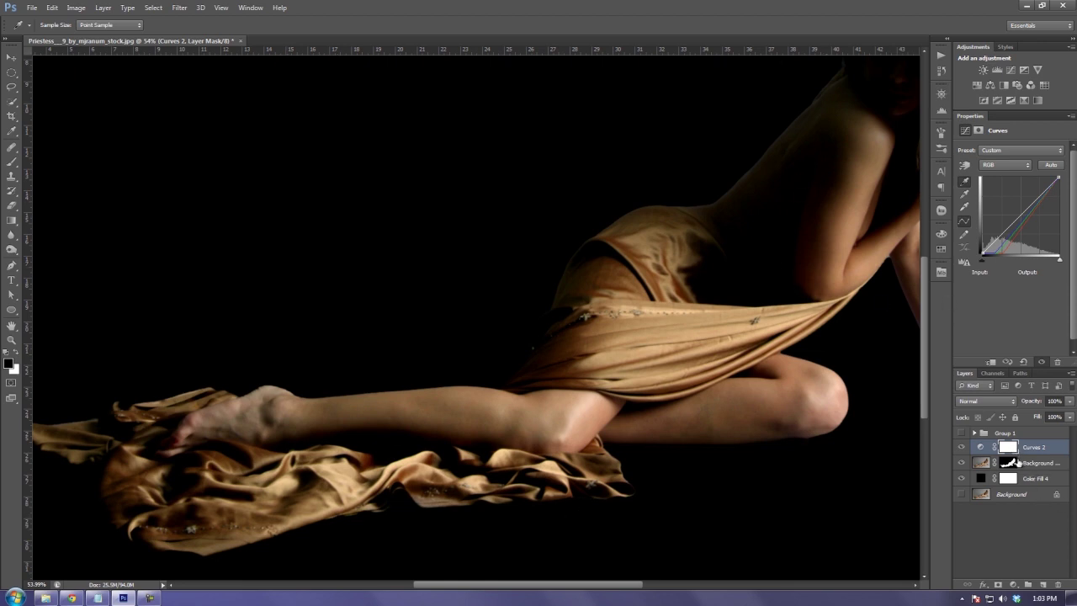
Replace the Curves 2 layer's white mask with a black one that hides the adjustment
right_click(1010, 450)
click(959, 457)
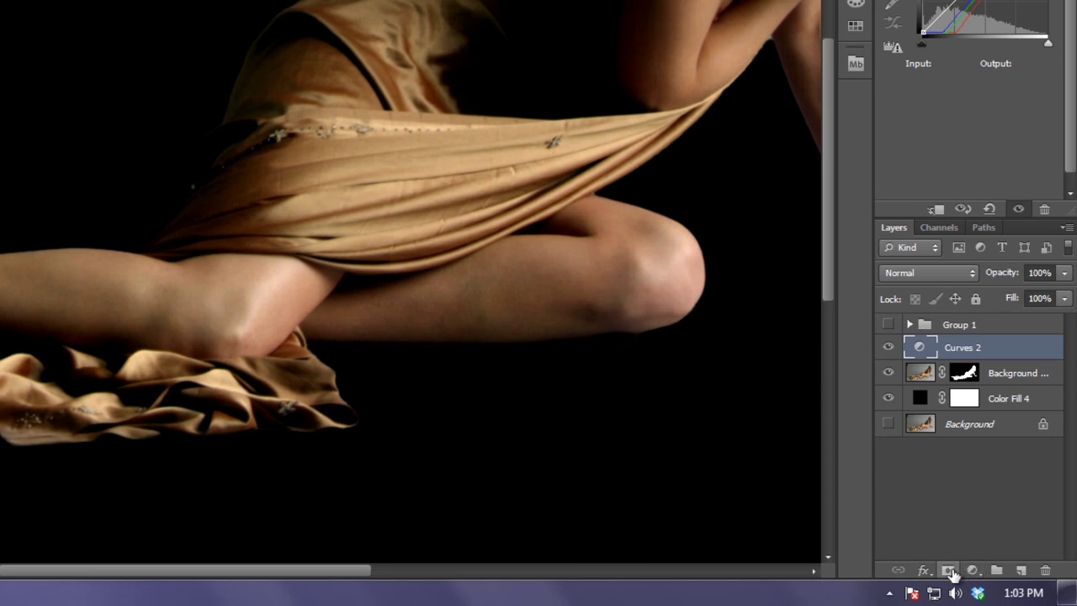
alt+click(948, 571)
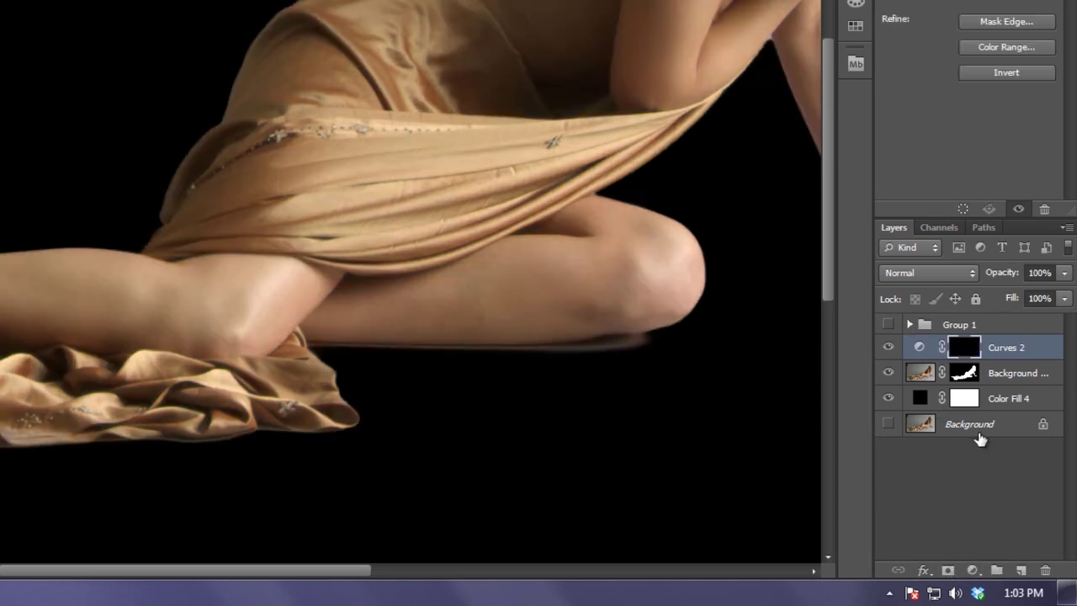
Set the colour of the Color Fill 4 layer to 8e886a
key(space)
drag(474, 363, 646, 355)
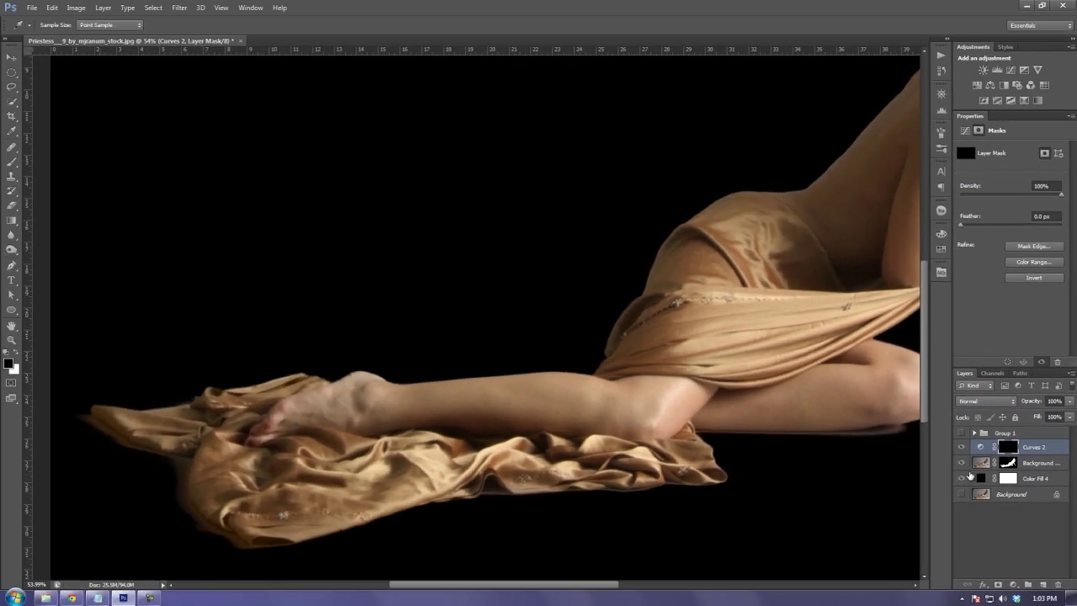
double_click(981, 479)
double_click(993, 402)
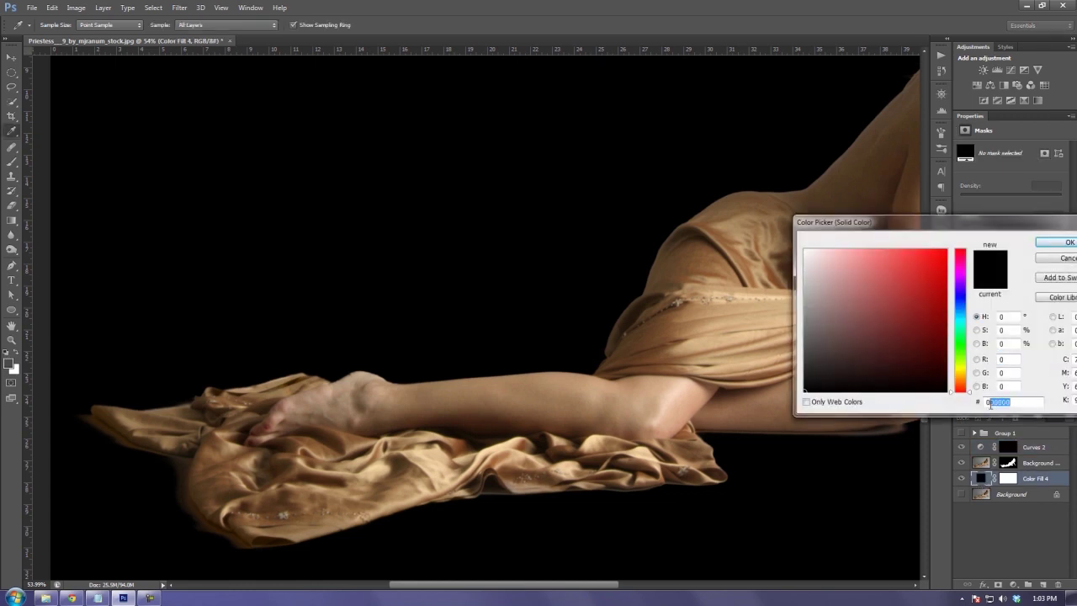
text(8e886a)
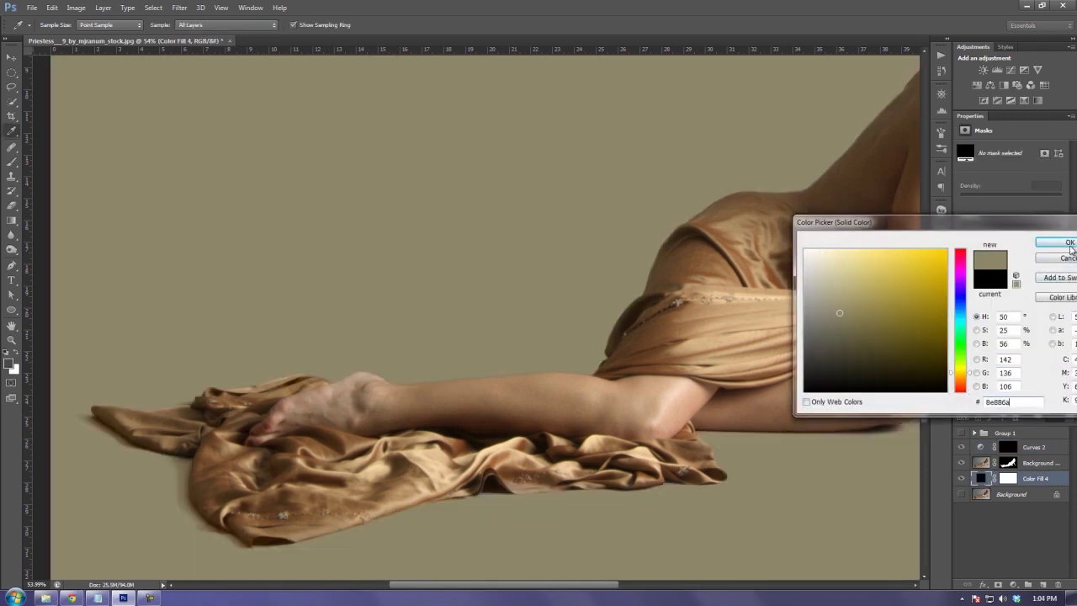
click(1068, 243)
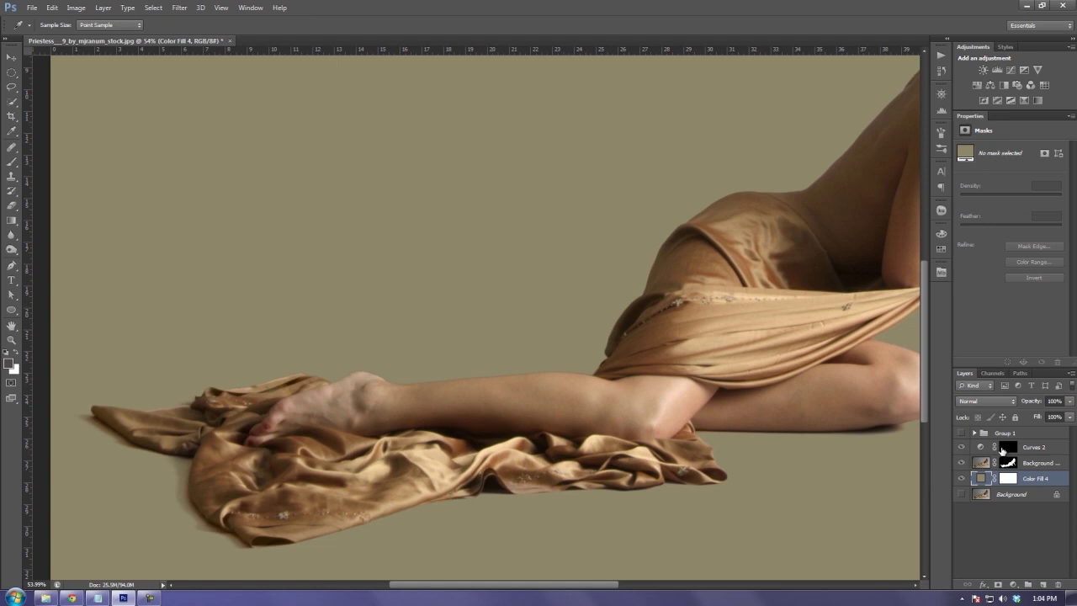
Target the Curves 2 mask with the Brush, using white as the foreground colour and a brush size of 150
click(1013, 449)
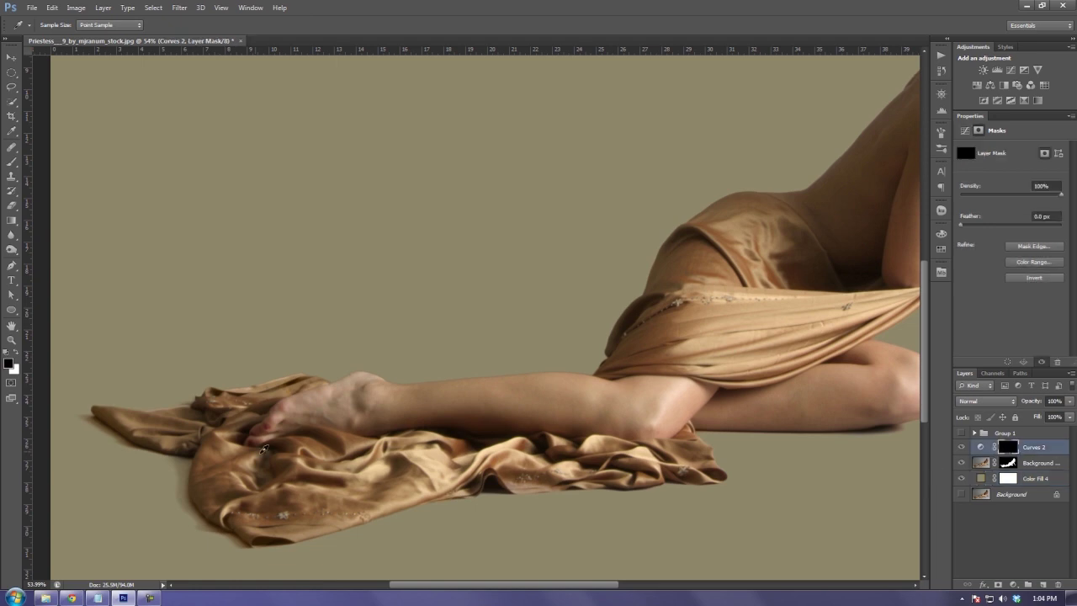
key(b)
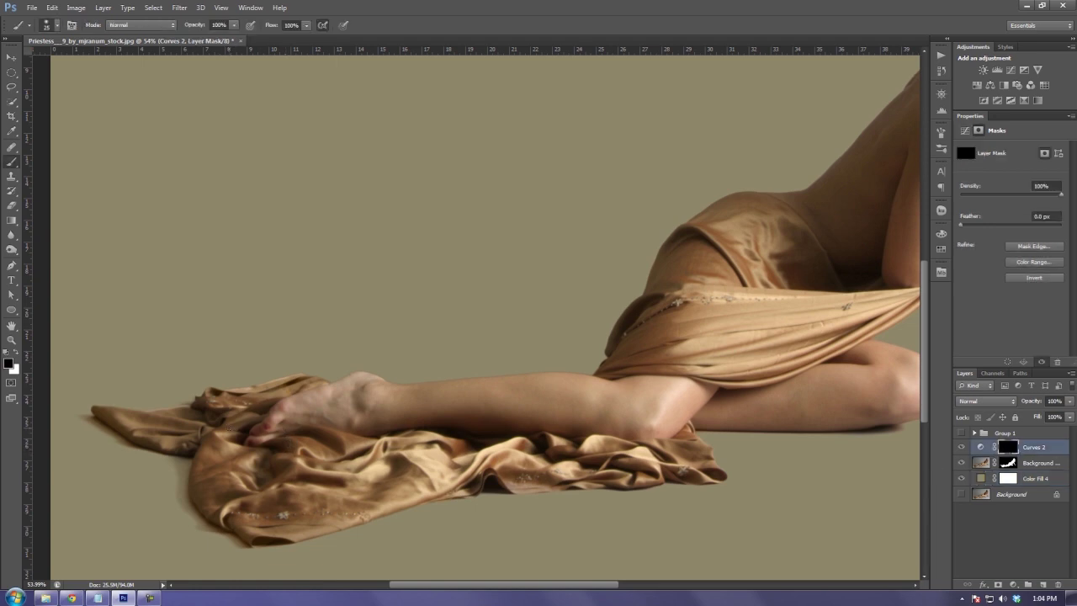
key(x)
scroll(103, 441, up, 4)
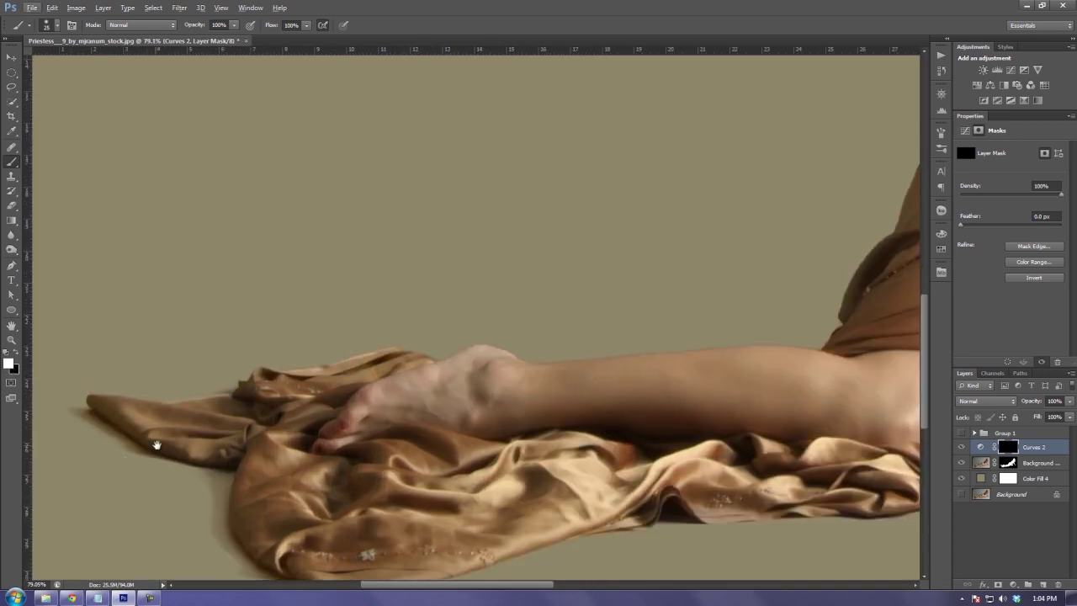
drag(157, 445, 266, 442)
key(bracketright)
key(bracketright)
key(bracketright)
key(bracketright)
key(bracketright)
key(bracketright)
key(bracketright)
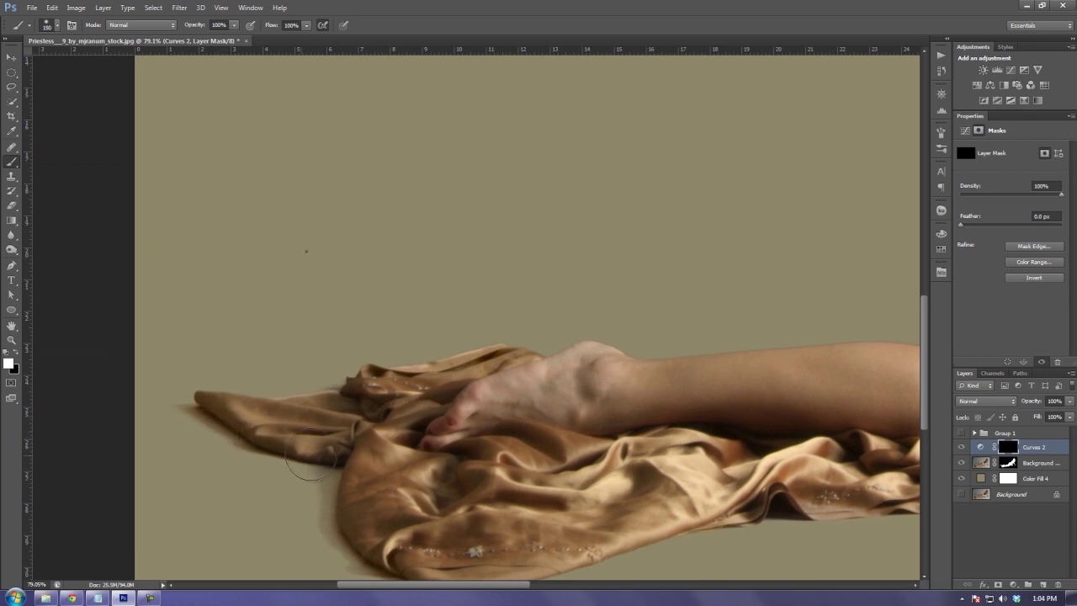
Try painting white on the Curves 2 mask along the lower edge of the cloth's pointed end
right_click(306, 250)
mouse_move(207, 433)
mouse_down()
mouse_move(173, 424)
mouse_move(231, 444)
mouse_up()
key(ctrl+z)
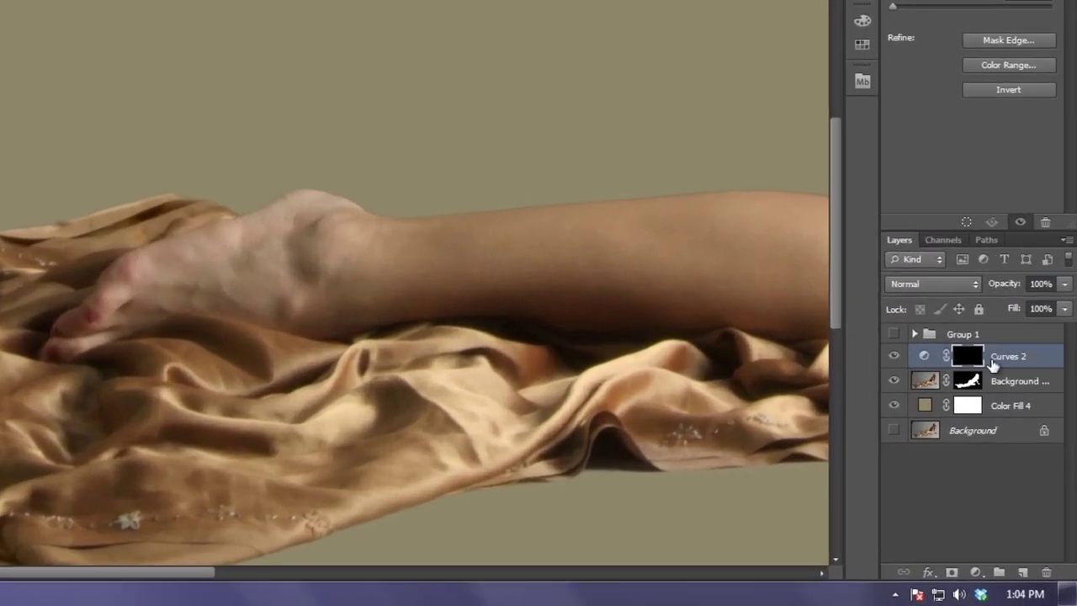
Clip the Curves 2 adjustment to the cutout layer and paint white on its mask along the cloth's pointed end
drag(993, 360, 1034, 367)
alt+click(1042, 368)
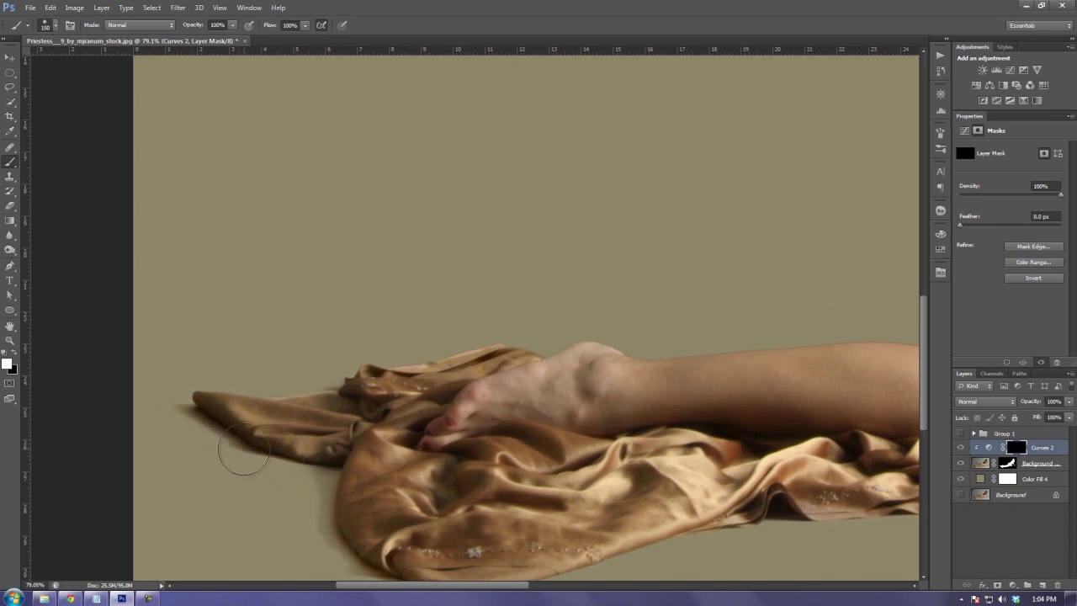
drag(310, 410, 269, 378)
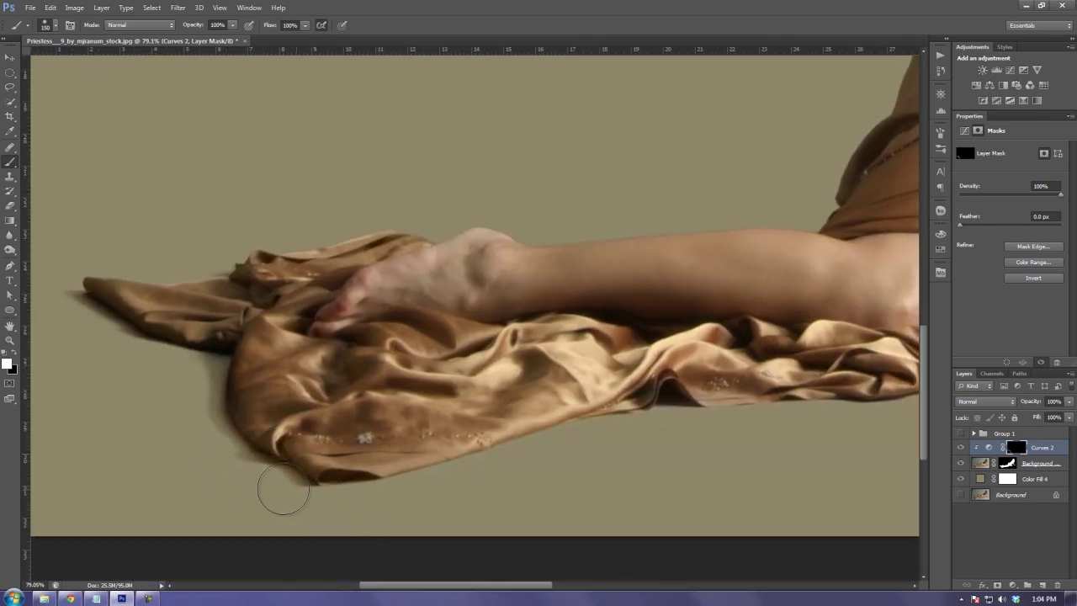
Paint white on the Curves 2 mask along the lower edge of the cloth and beneath the bent knee
drag(382, 481, 264, 493)
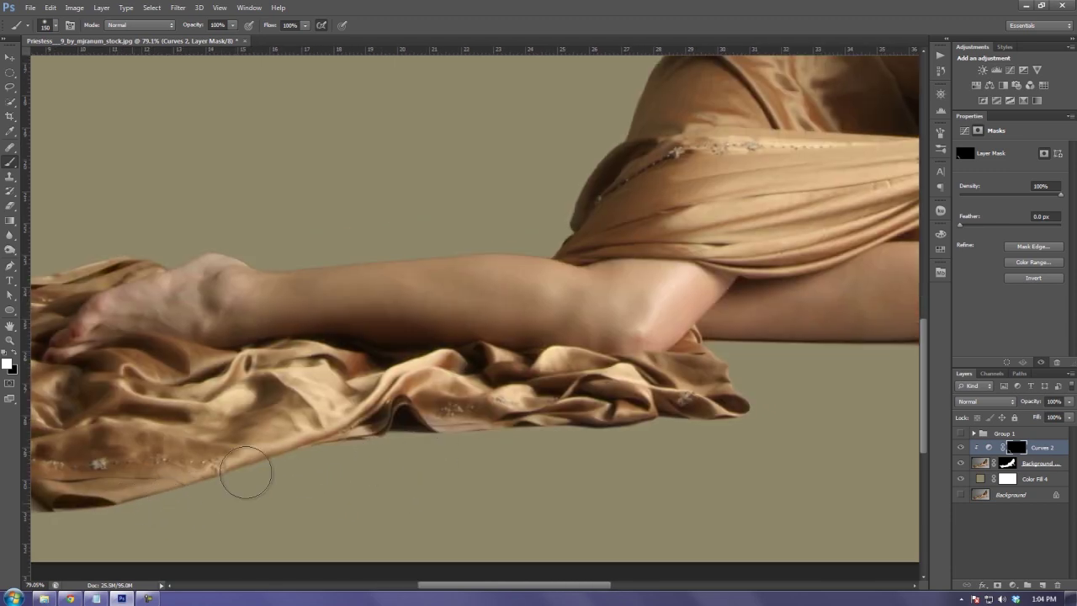
drag(367, 434, 396, 428)
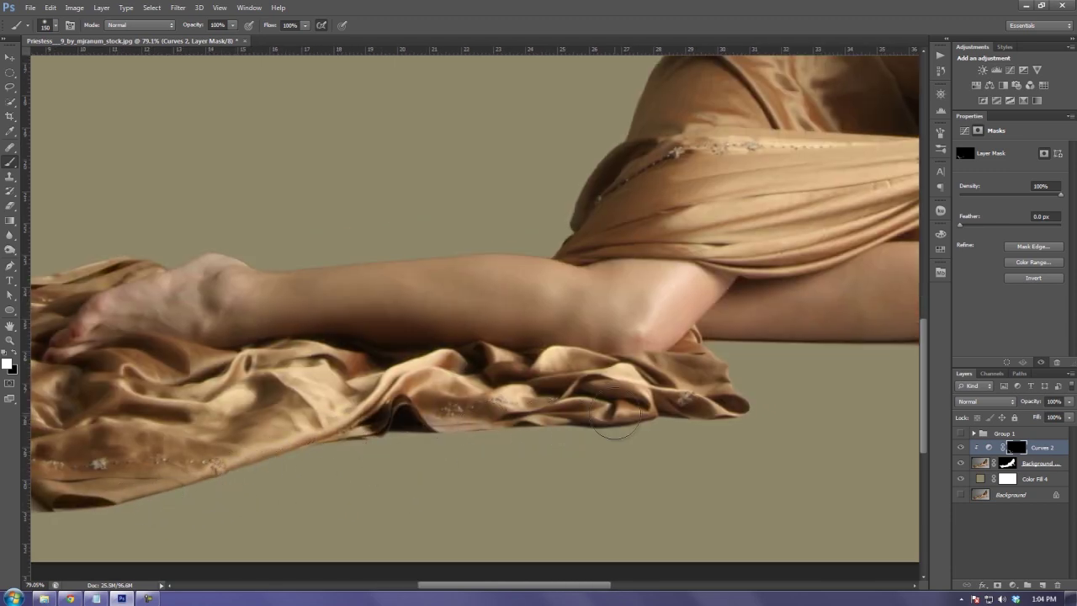
scroll(577, 434, right, 4)
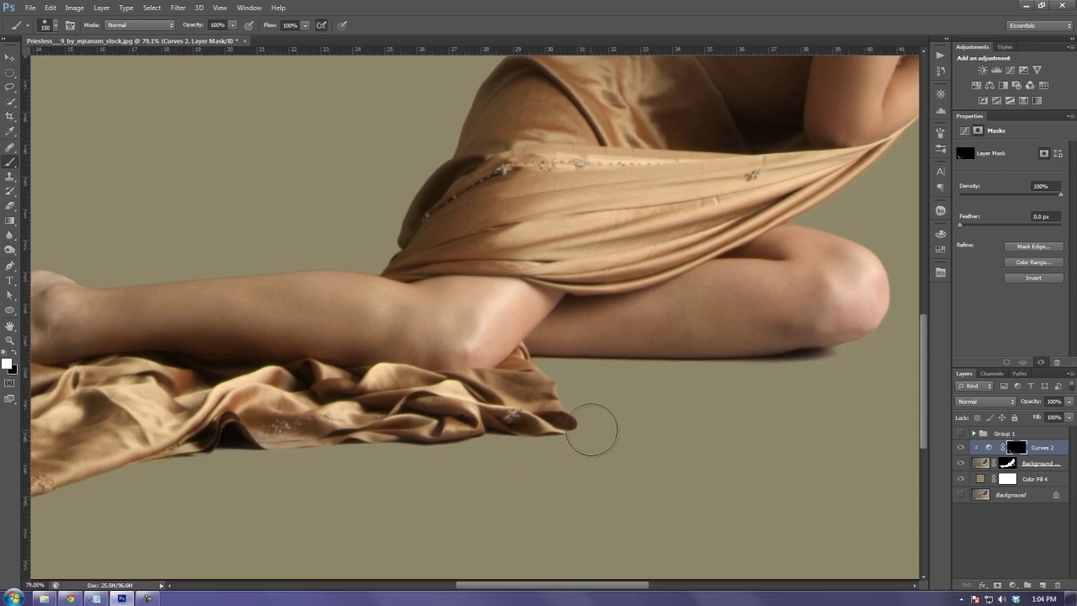
drag(833, 351, 769, 378)
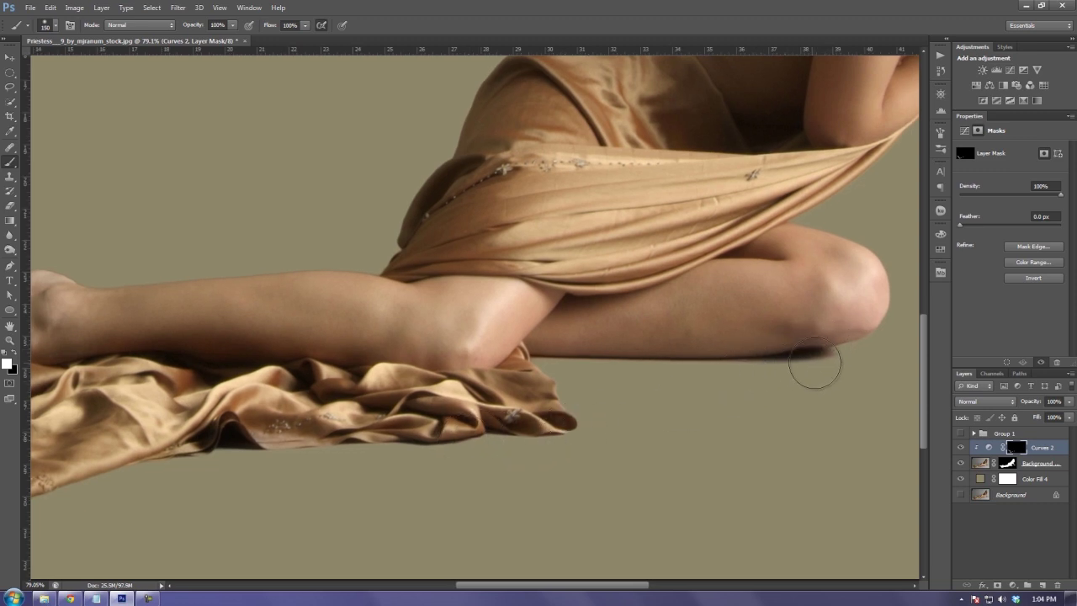
click(555, 368)
Reduce the brush size to 91 px and paint white on the Curves 2 mask along the underside of the supporting hand
key(space)
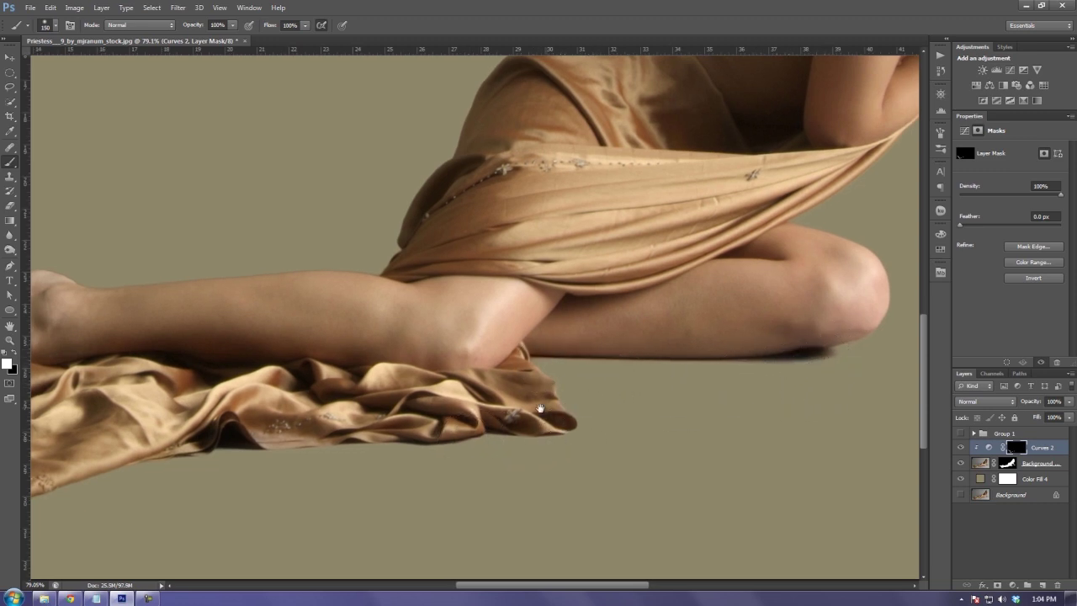
drag(479, 440, 770, 417)
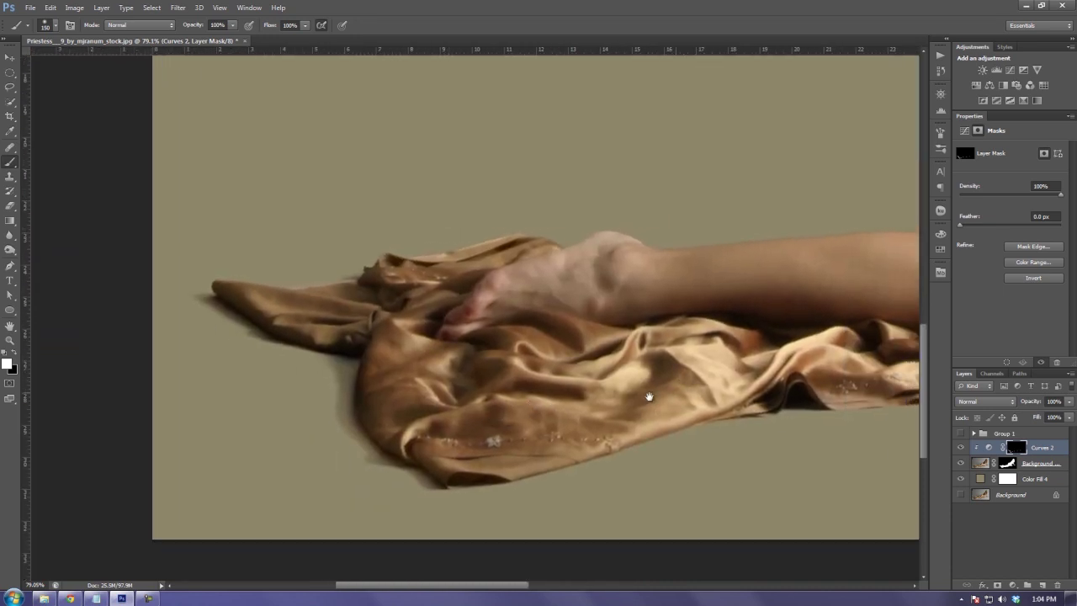
drag(649, 396, 198, 443)
drag(712, 375, 488, 429)
mouse_move(866, 294)
mouse_down()
mouse_move(580, 418)
mouse_move(544, 404)
mouse_up()
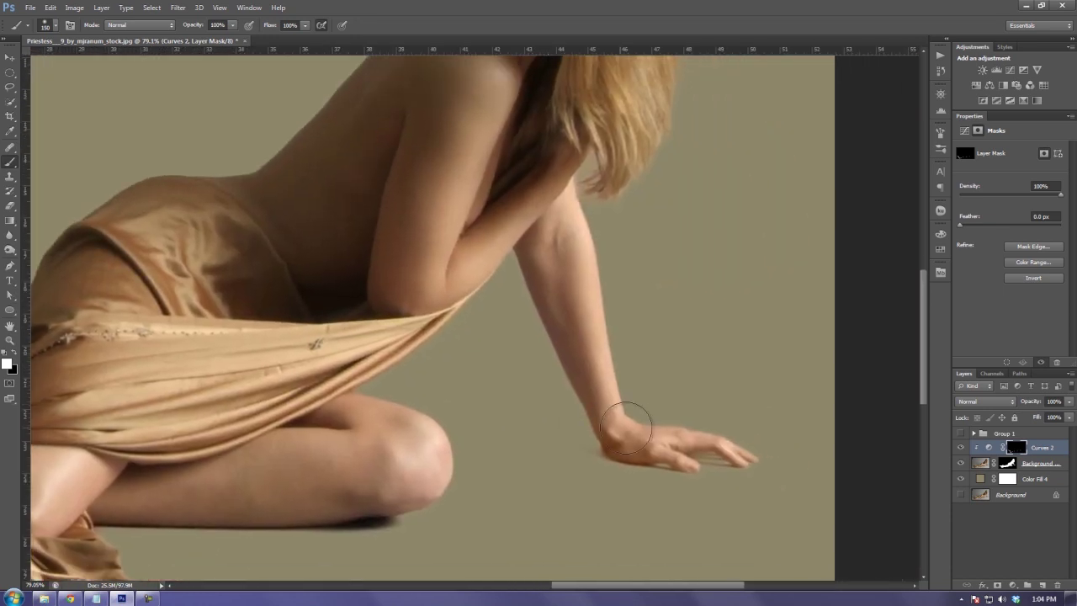
right_click(625, 429)
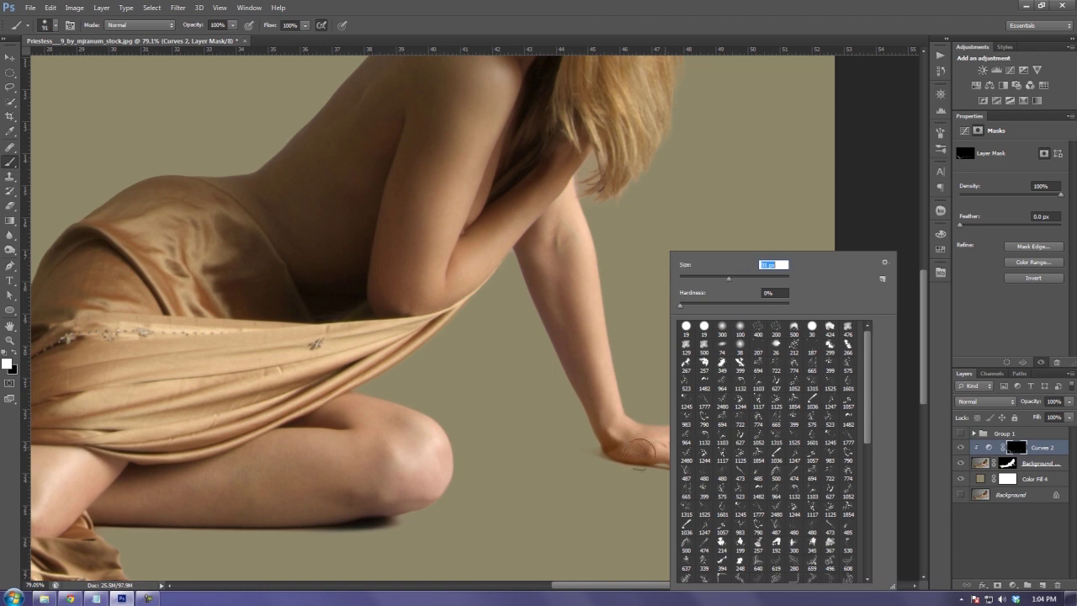
key(Return)
drag(596, 457, 687, 480)
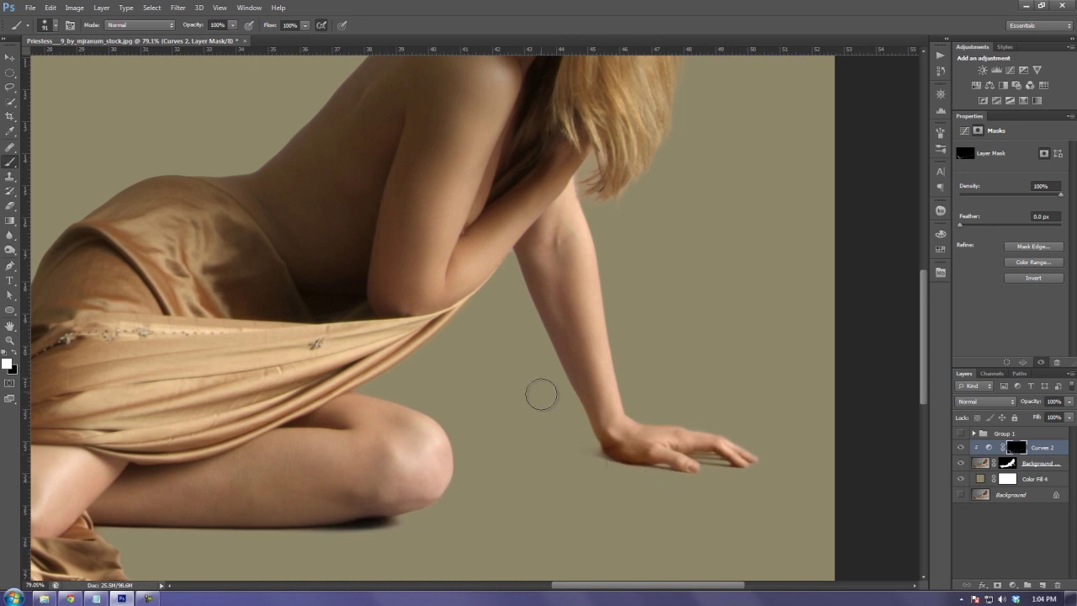
Enlarge the brush to 164 px and paint white on the Curves 2 mask along the edge of the woman's back
right_click(553, 378)
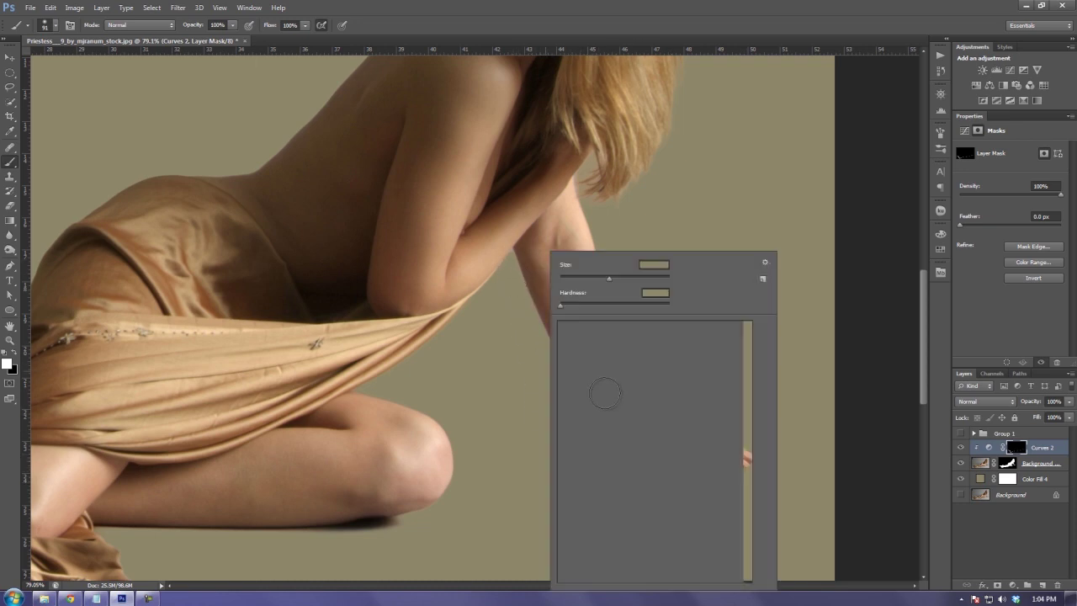
drag(612, 279, 631, 279)
key(Return)
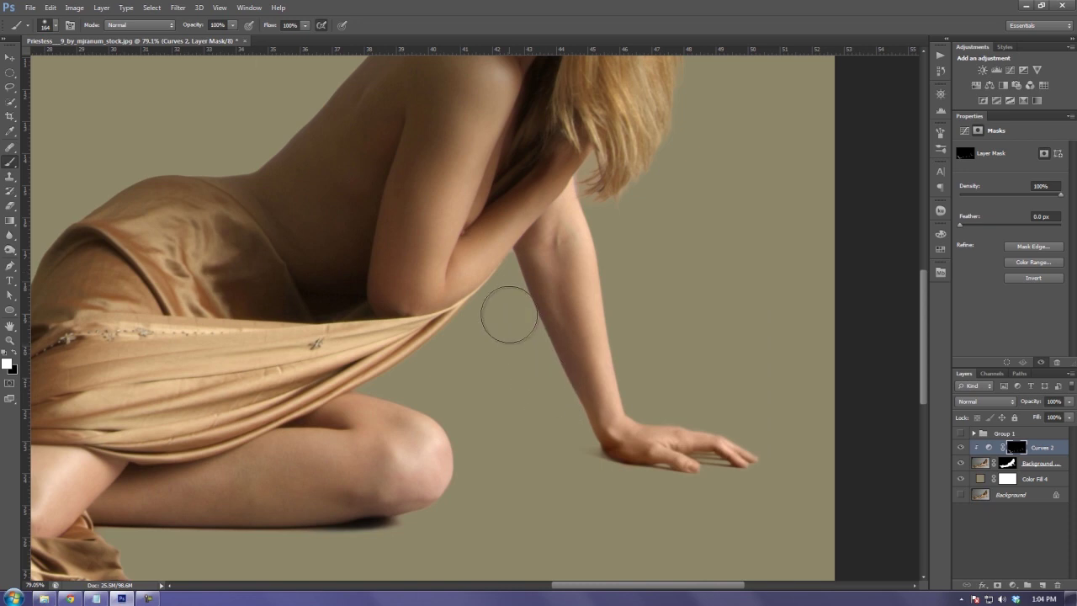
mouse_move(478, 370)
mouse_down()
mouse_move(611, 497)
mouse_move(549, 457)
mouse_move(507, 541)
mouse_up()
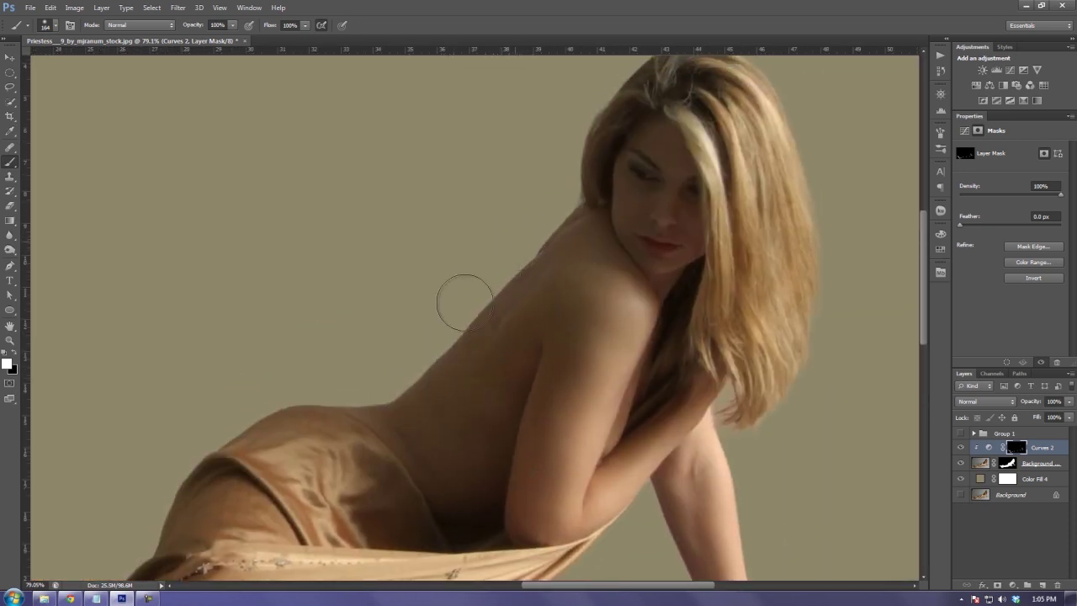
mouse_move(516, 291)
mouse_down()
mouse_move(543, 266)
mouse_move(456, 361)
mouse_move(320, 428)
mouse_move(462, 344)
mouse_up()
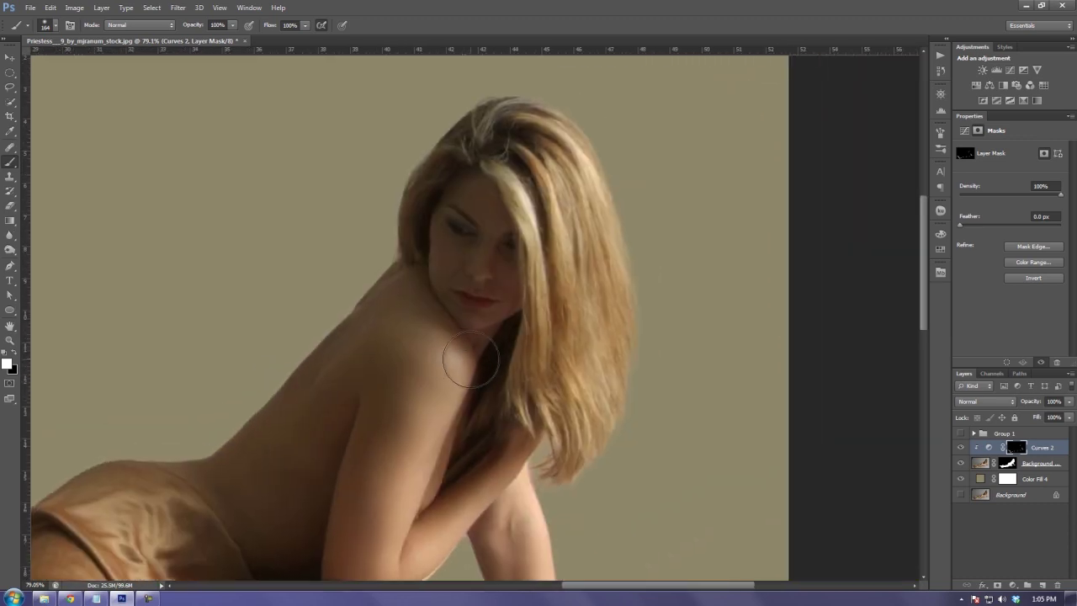
key(z)
alt+click(484, 357)
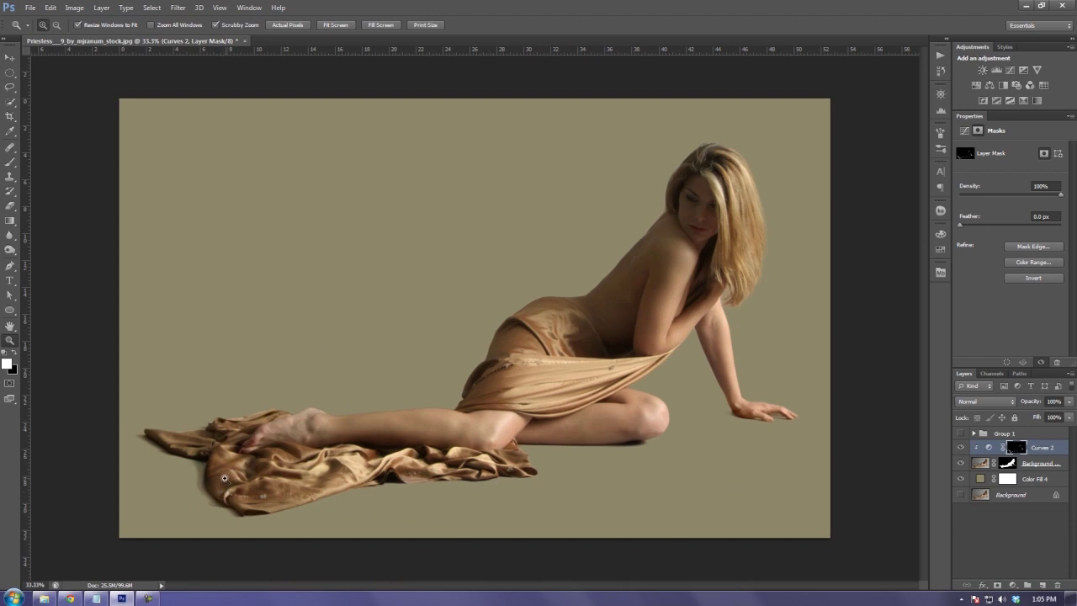
key(b)
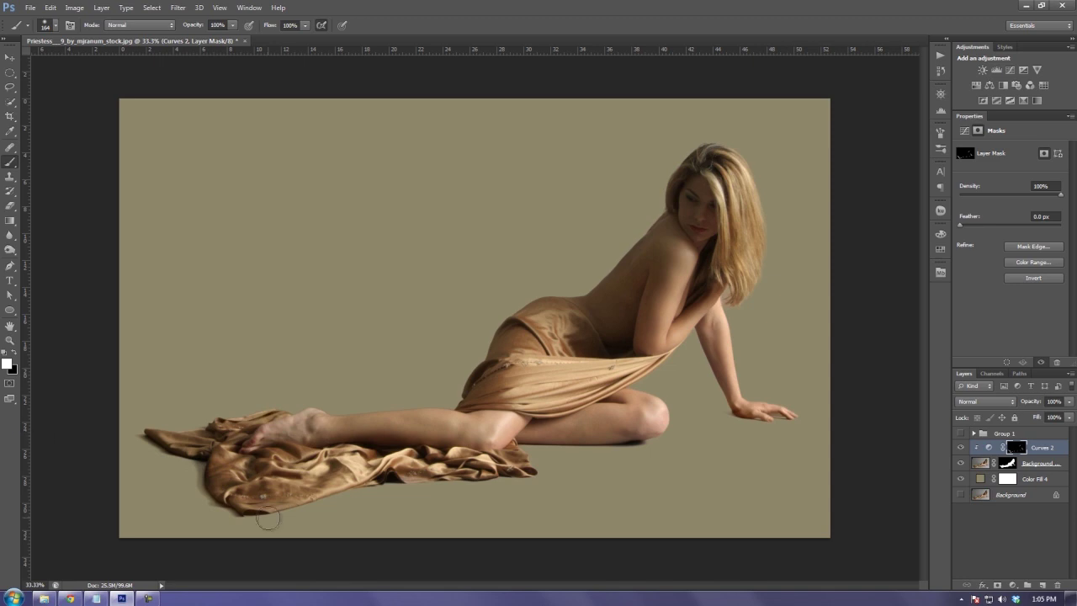
key(alt+bracketright)
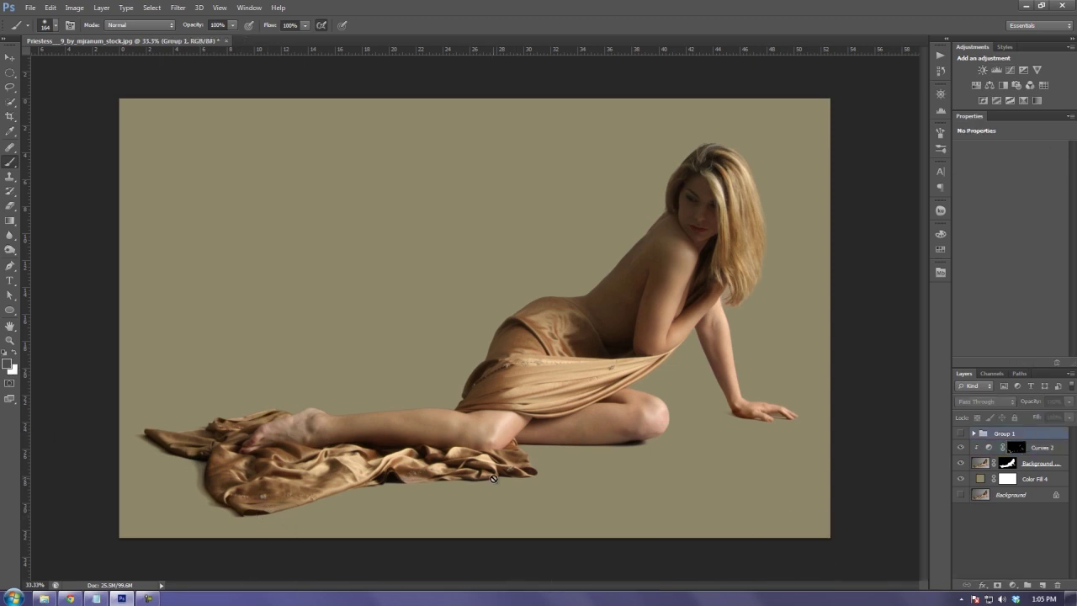
key(v)
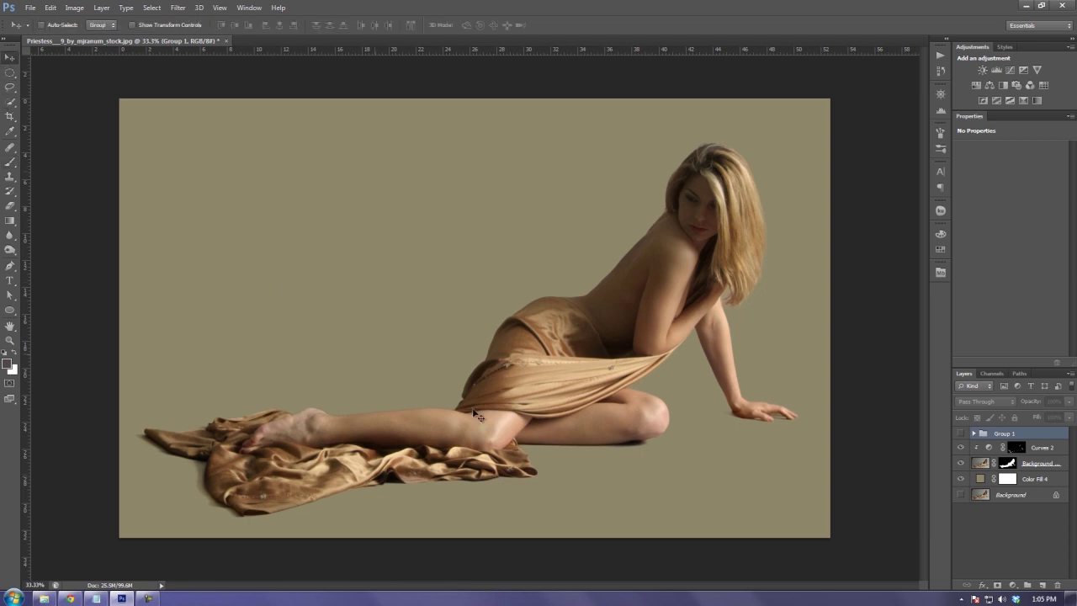
Add a Solid Color fill layer directly above Curves 2 in the bright pink eb0652
click(1063, 452)
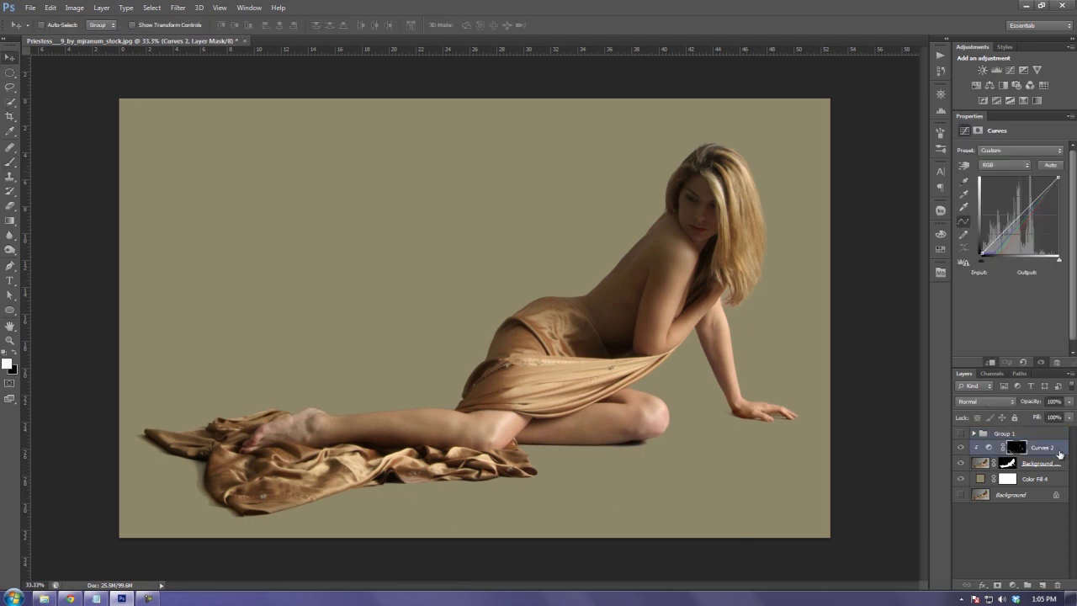
click(1012, 584)
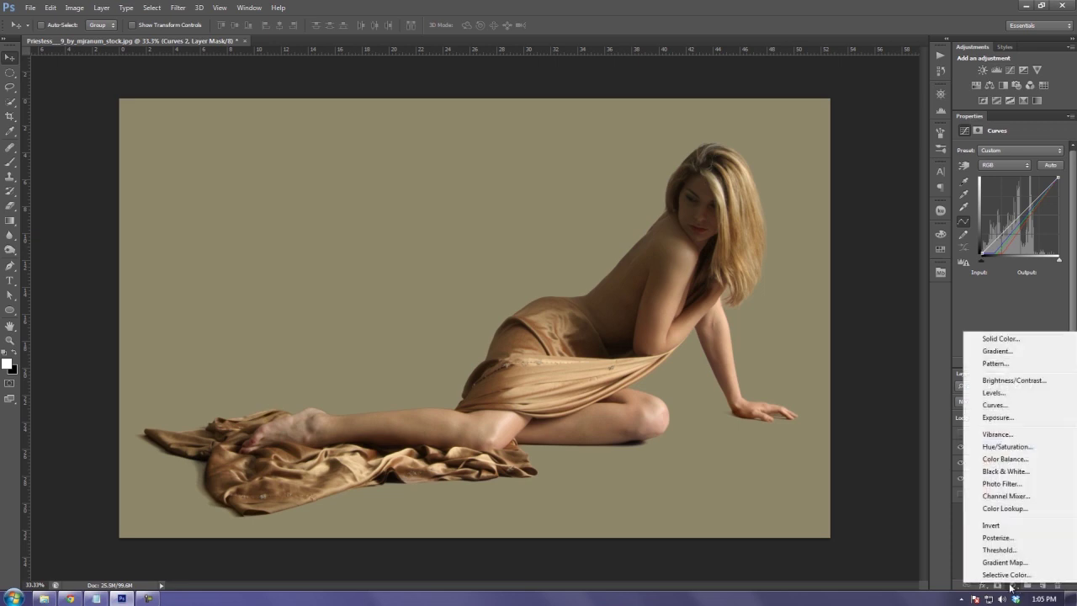
click(1000, 339)
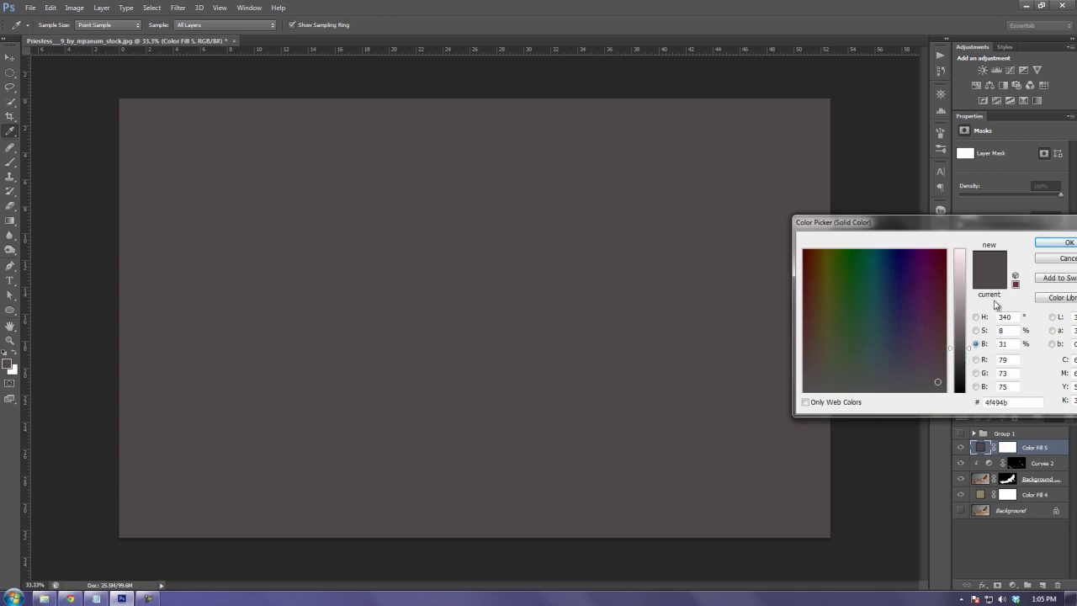
drag(920, 233, 784, 233)
click(839, 317)
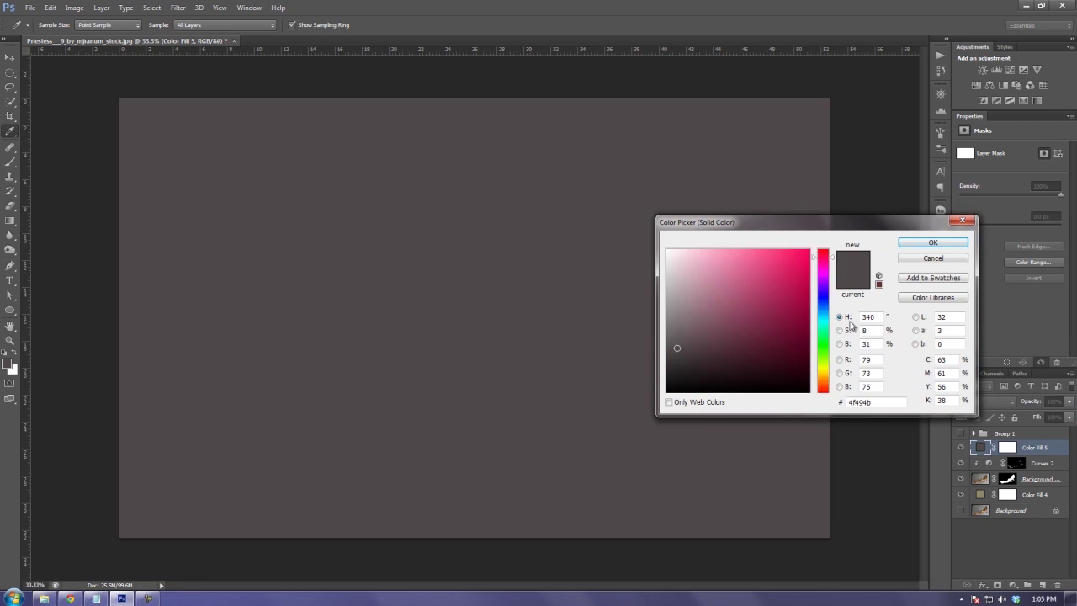
drag(783, 284, 808, 260)
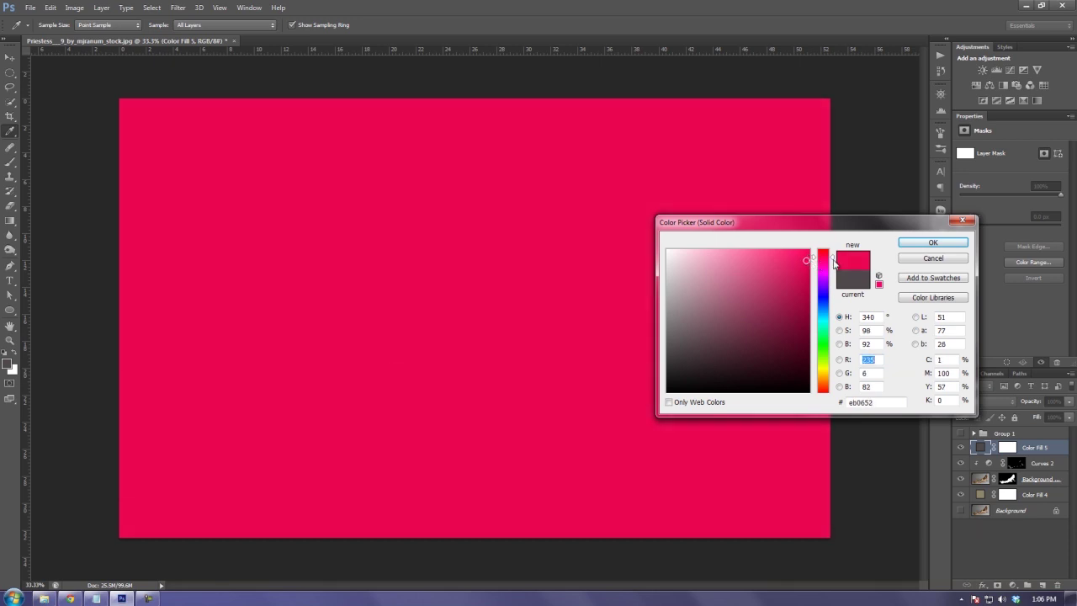
click(926, 243)
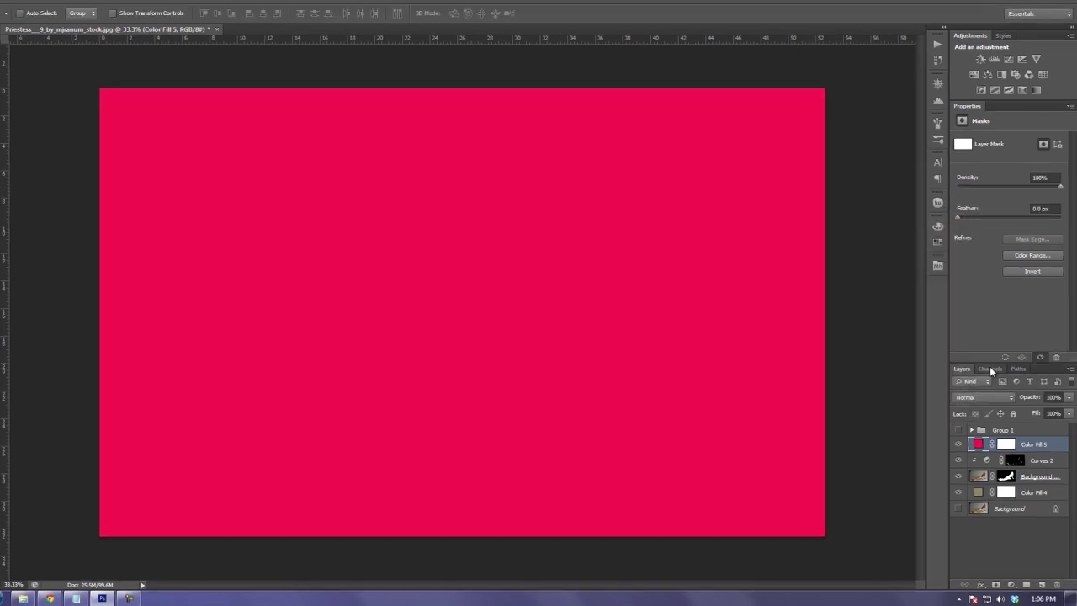
Set the blend mode of the Color Fill 5 layer to Exclusion
click(1002, 397)
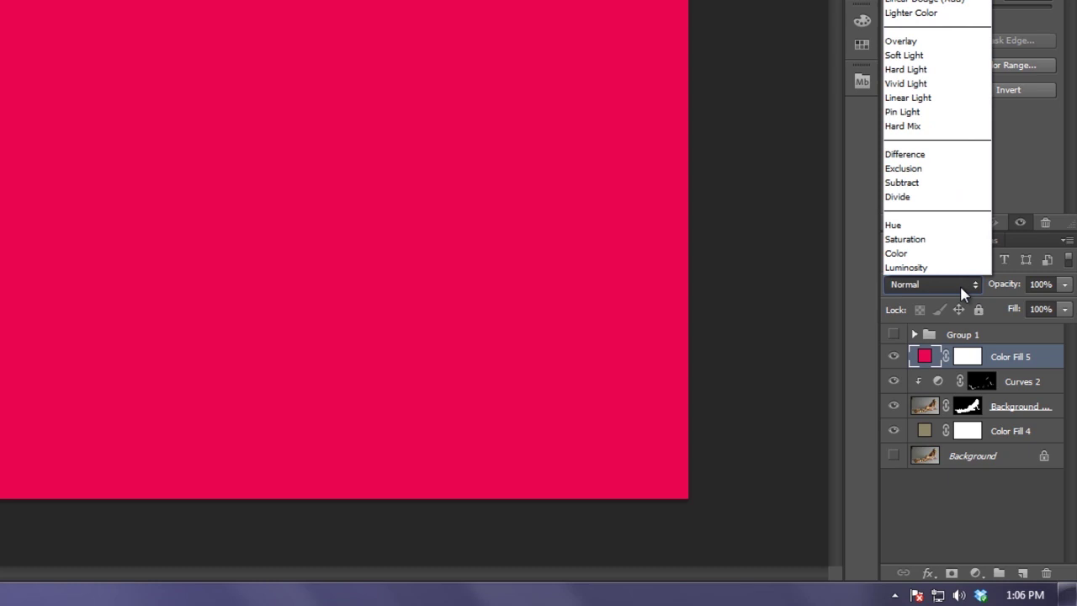
click(953, 168)
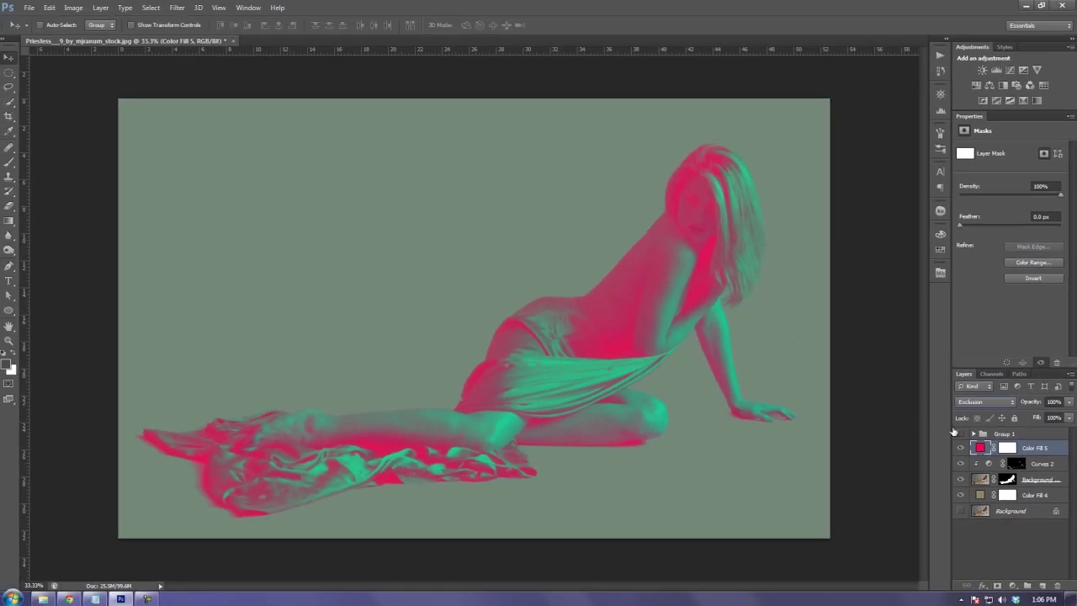
click(990, 402)
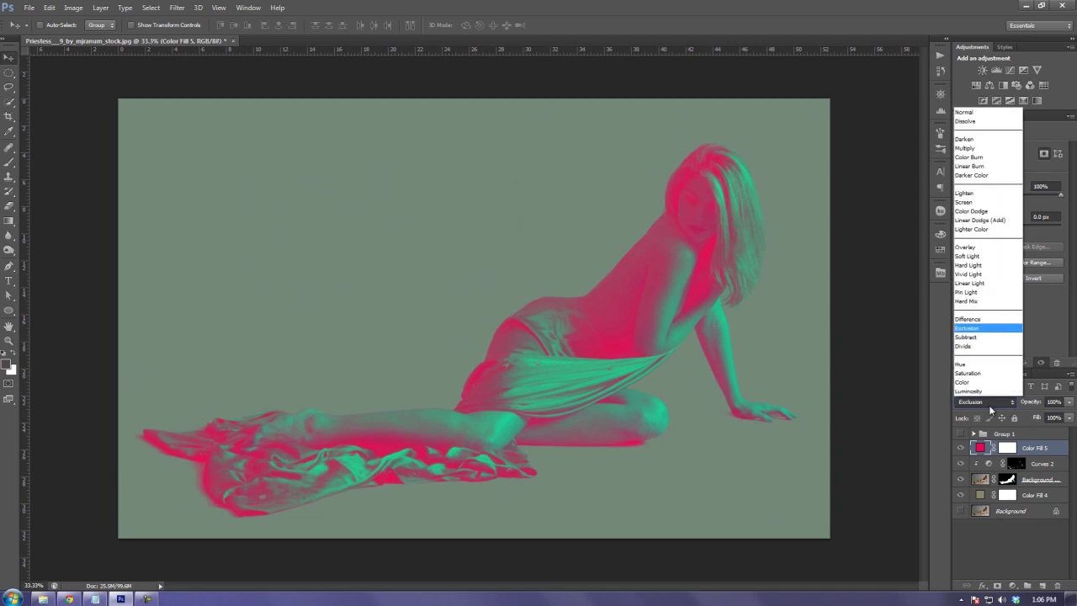
click(990, 406)
Change the Color Fill 5 colour to the dark red 780b16 and lower the layer's opacity to 73%
double_click(981, 448)
drag(888, 225, 998, 246)
mouse_move(935, 291)
mouse_down()
mouse_move(936, 273)
mouse_move(912, 295)
mouse_move(902, 355)
mouse_move(906, 345)
mouse_up()
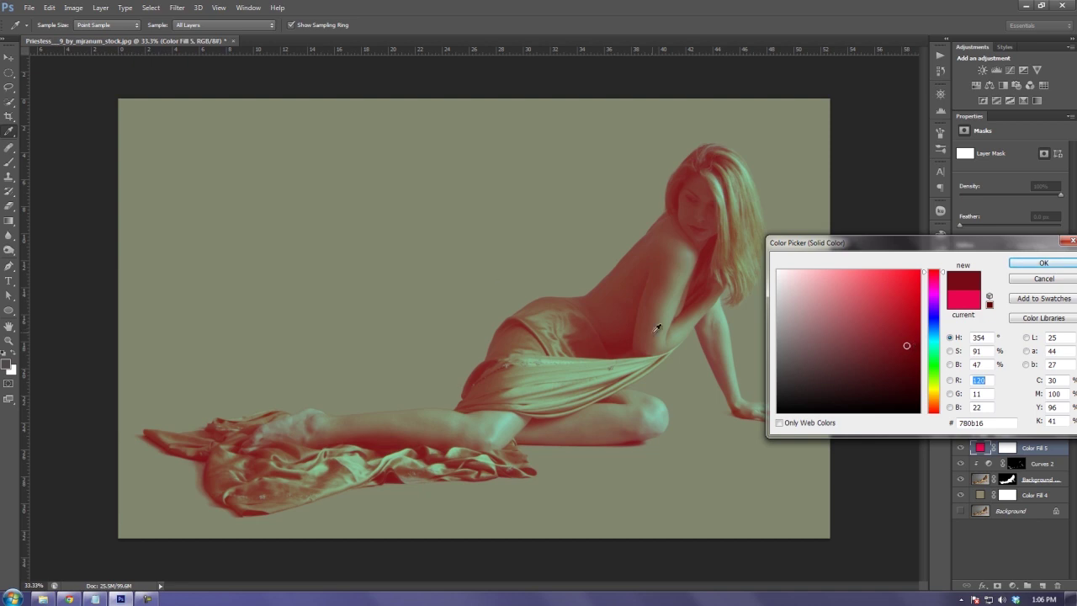
click(1044, 263)
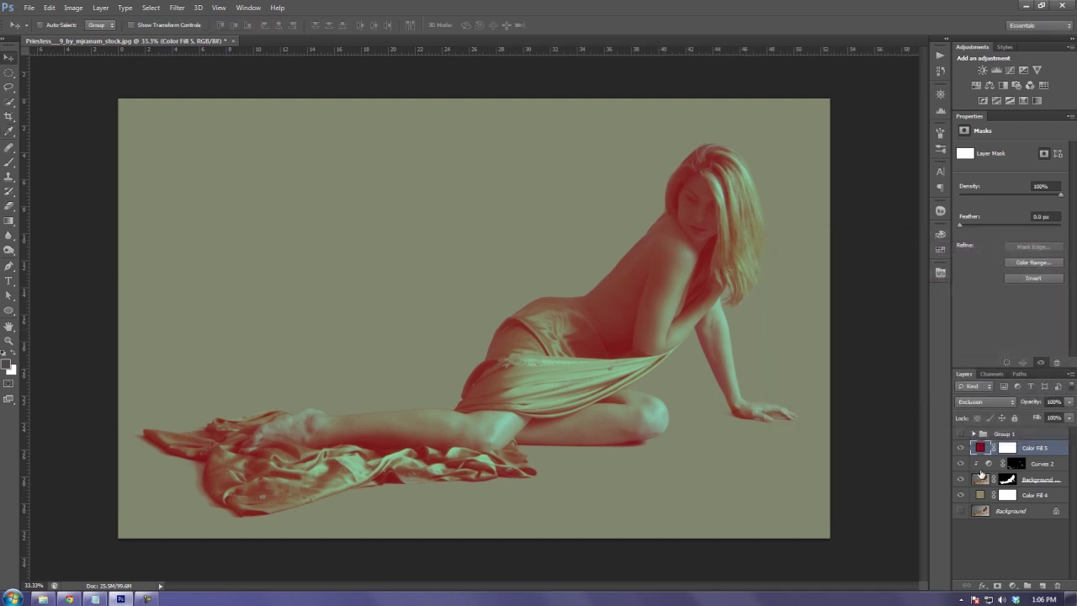
click(1027, 403)
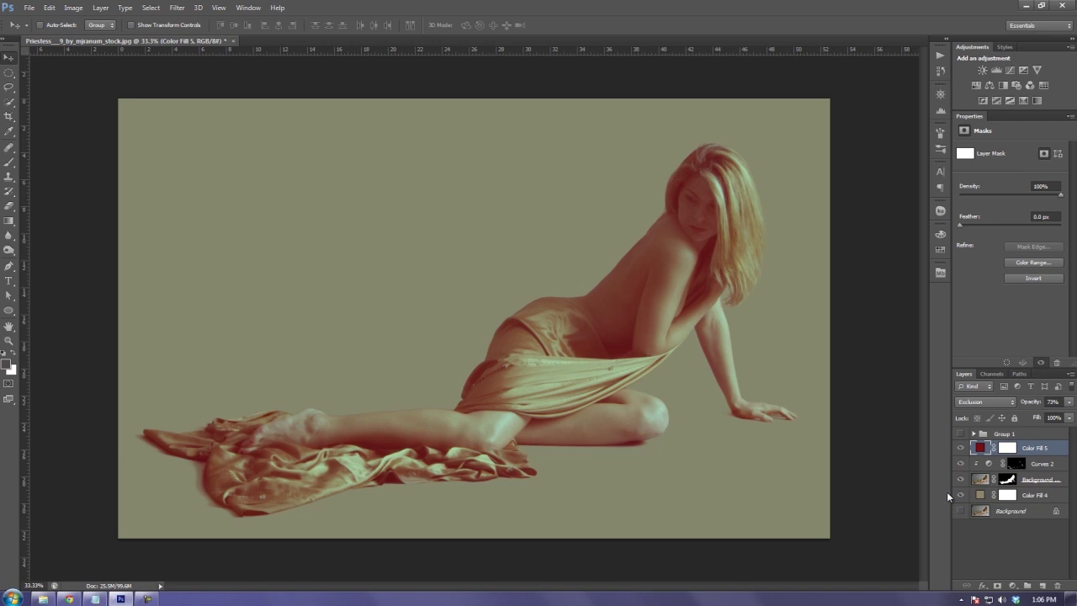
With Color Fill 5 temporarily hidden, set the Color Fill 4 background colour to 8e886a
drag(962, 464, 961, 448)
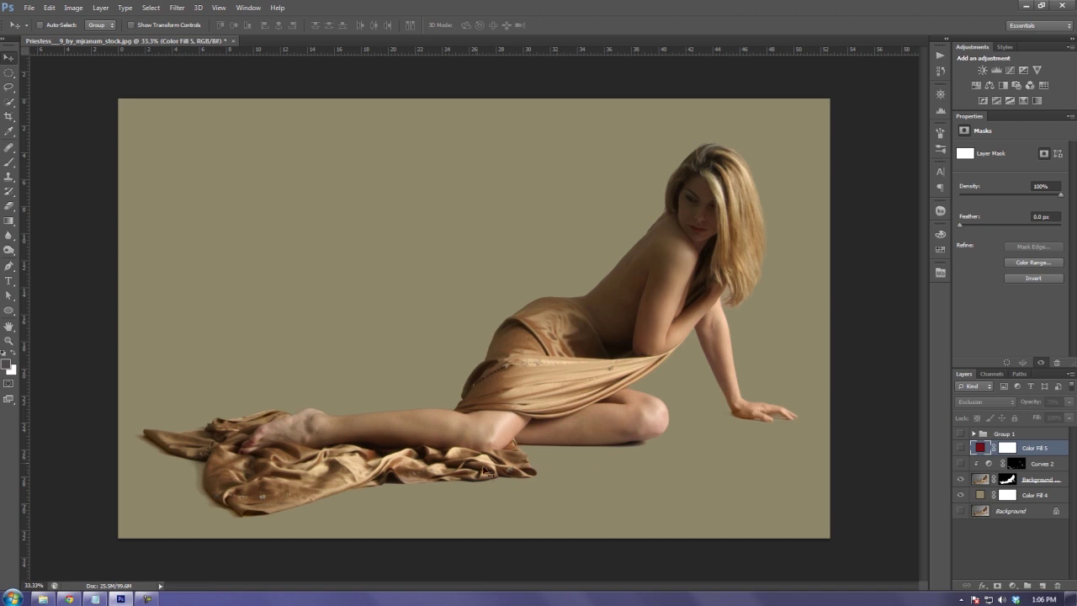
double_click(980, 495)
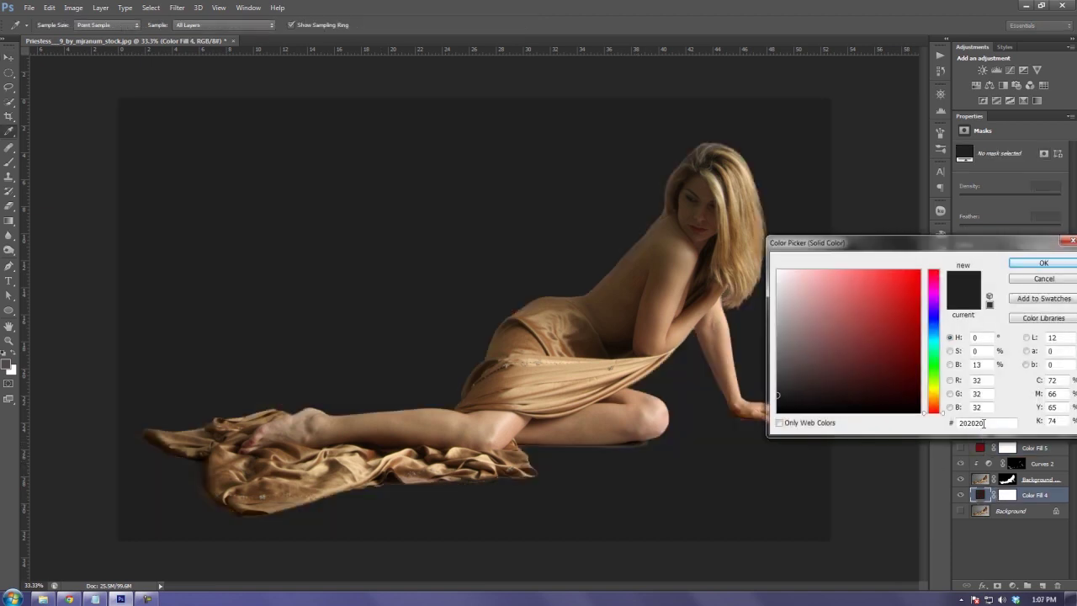
drag(984, 423, 934, 432)
text(8e886a)
click(1034, 267)
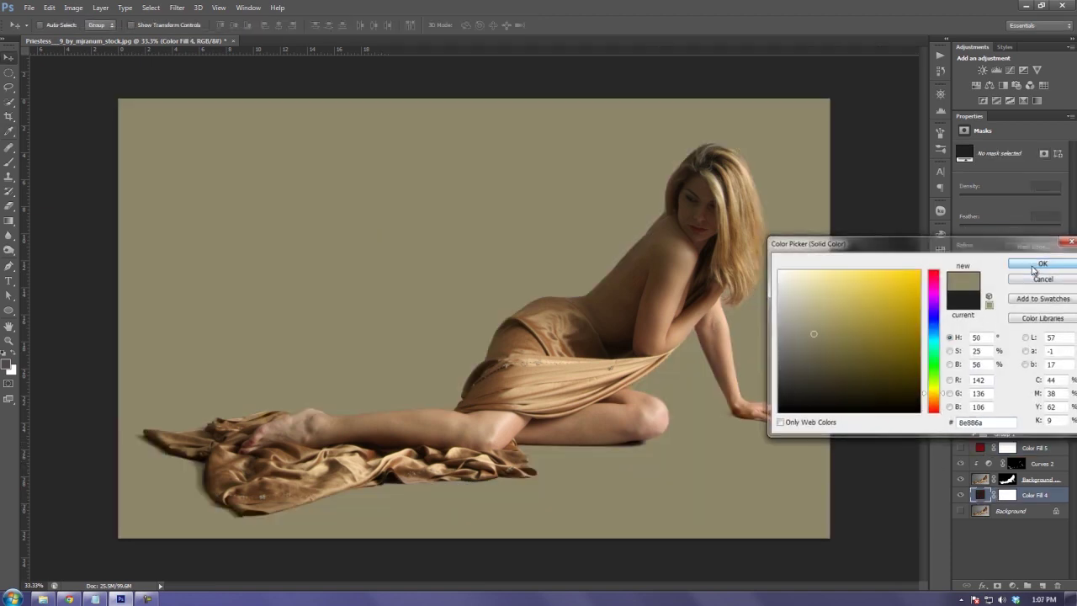
click(961, 447)
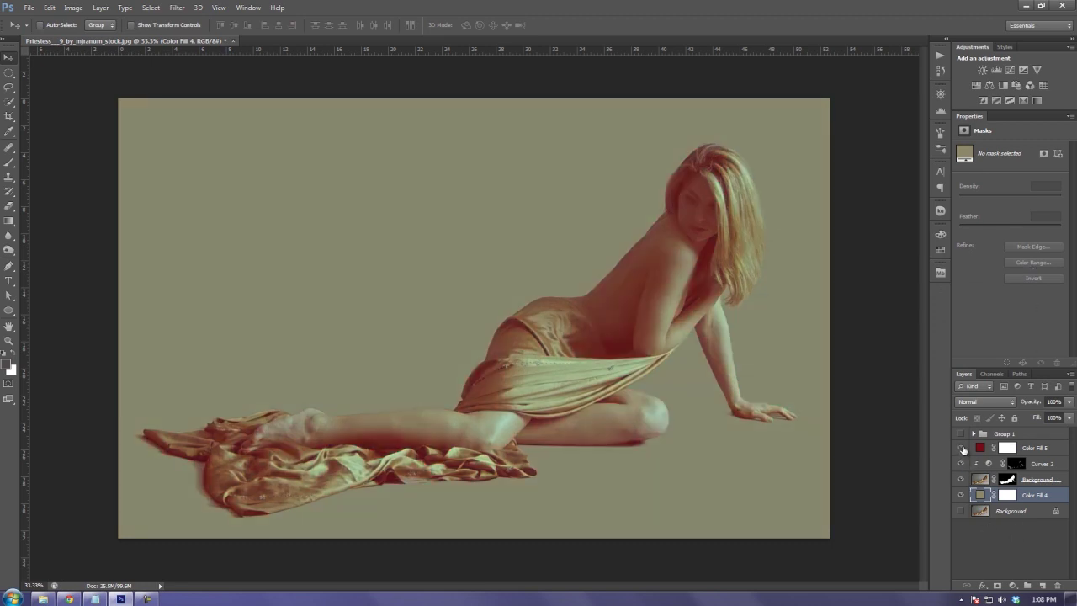